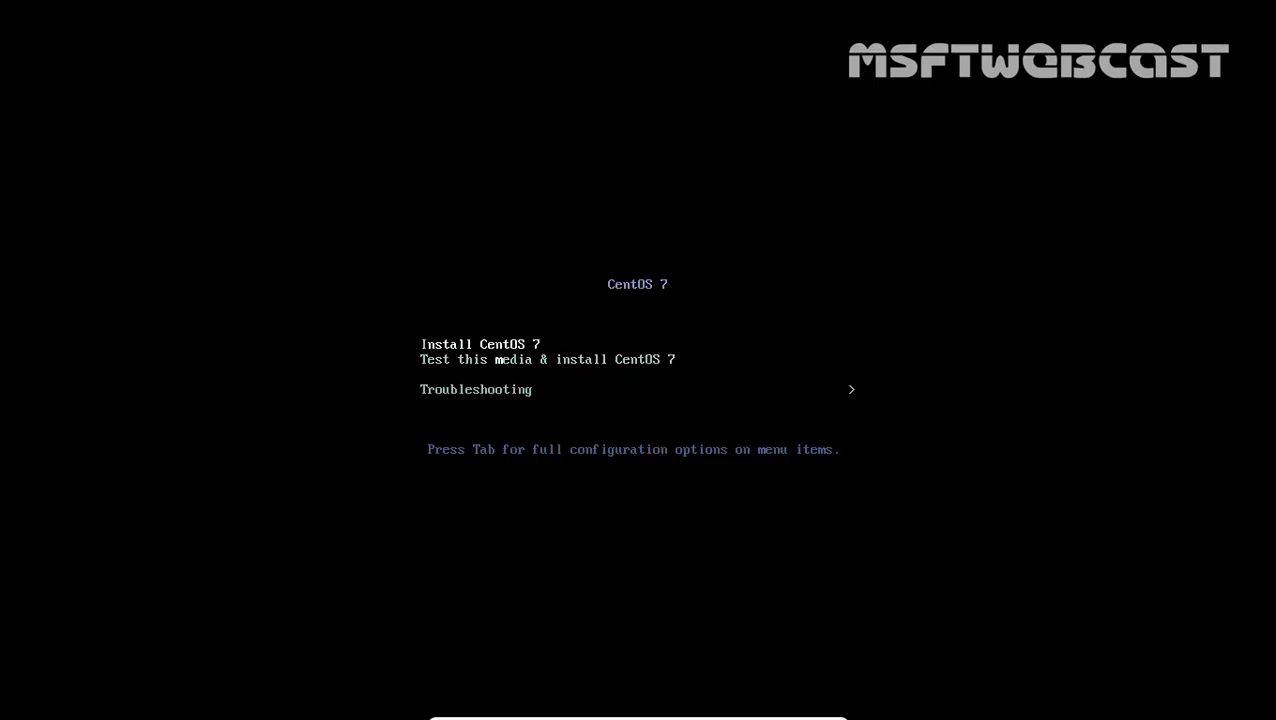
Boot the 'Install CentOS 7' entry from the boot menu
{"action": "key", "text": "Return"}
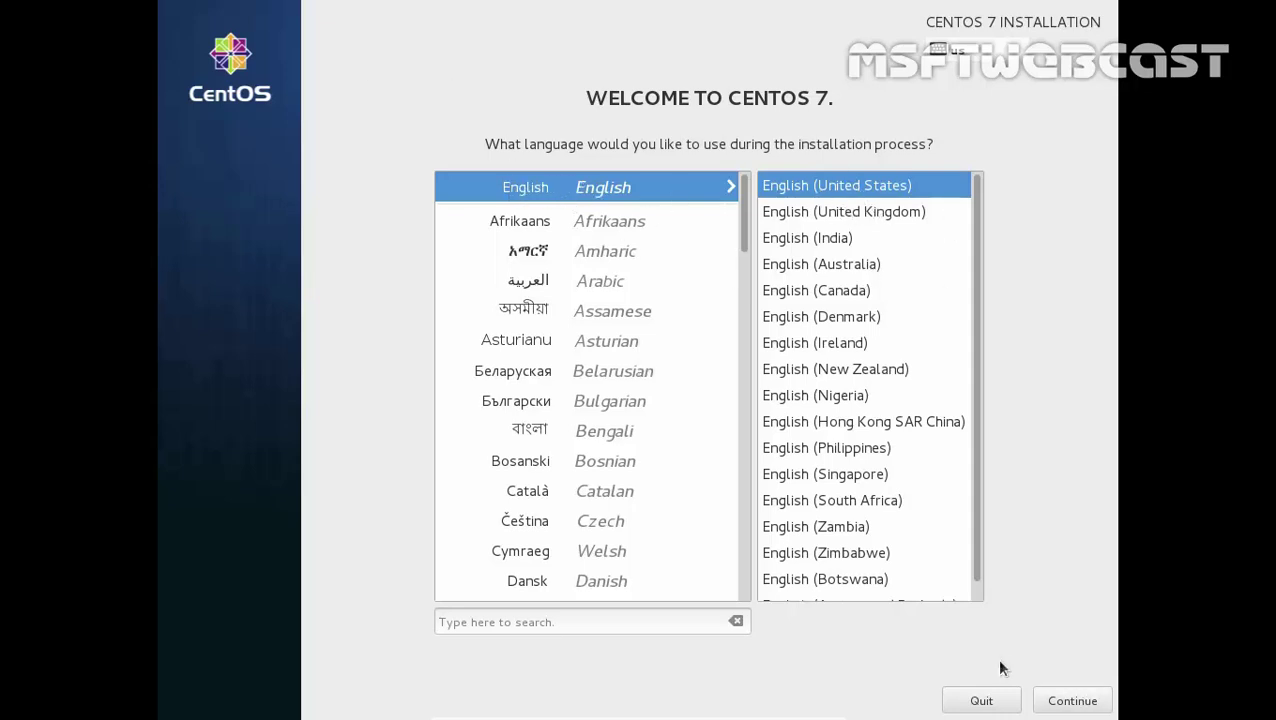
Confirm English (United States) as the installation language
{"action": "left_click", "coordinate": [1100, 705]}
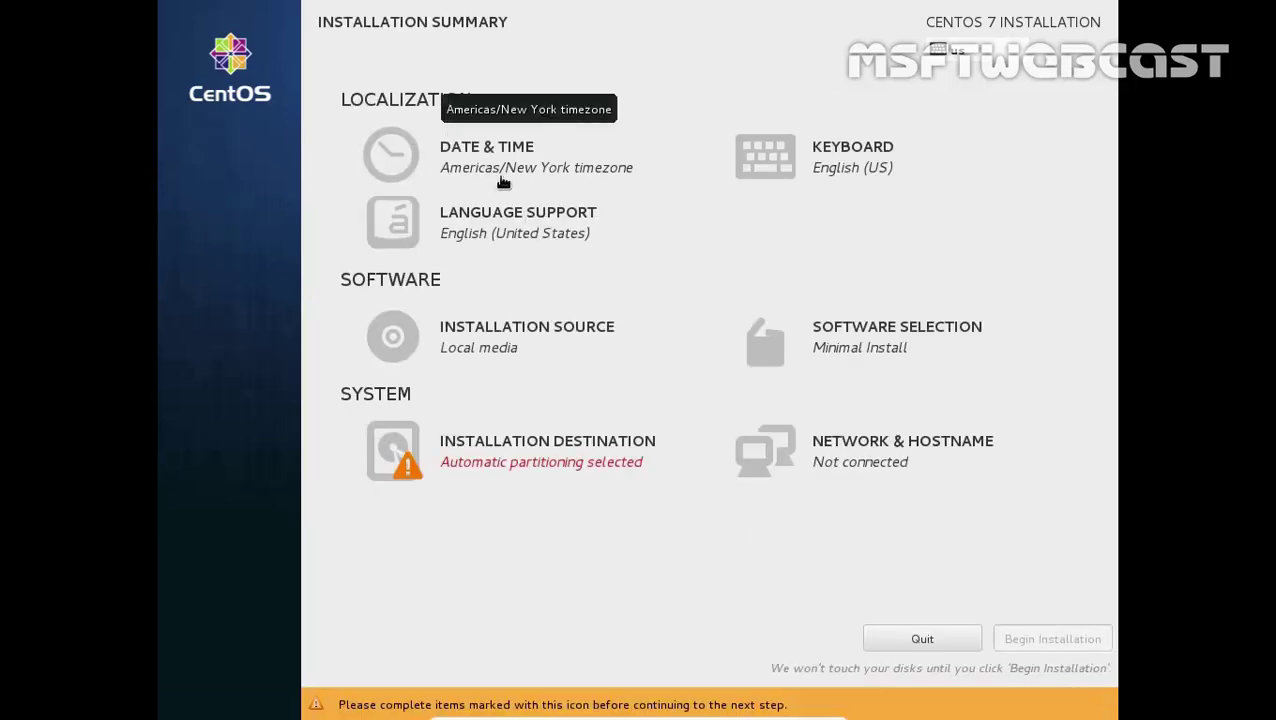
Pick India on the Date & Time map so the timezone becomes Asia/Kolkata
{"action": "left_click", "coordinate": [551, 167]}
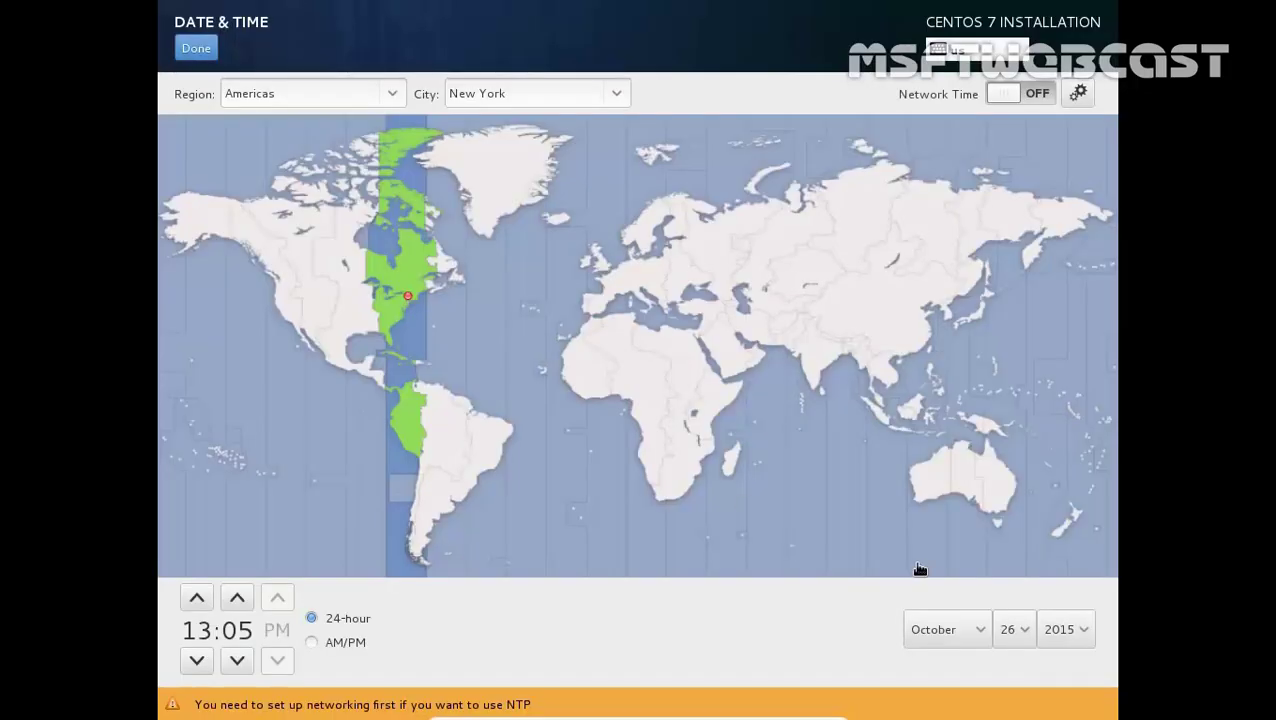
{"action": "left_click", "coordinate": [820, 368]}
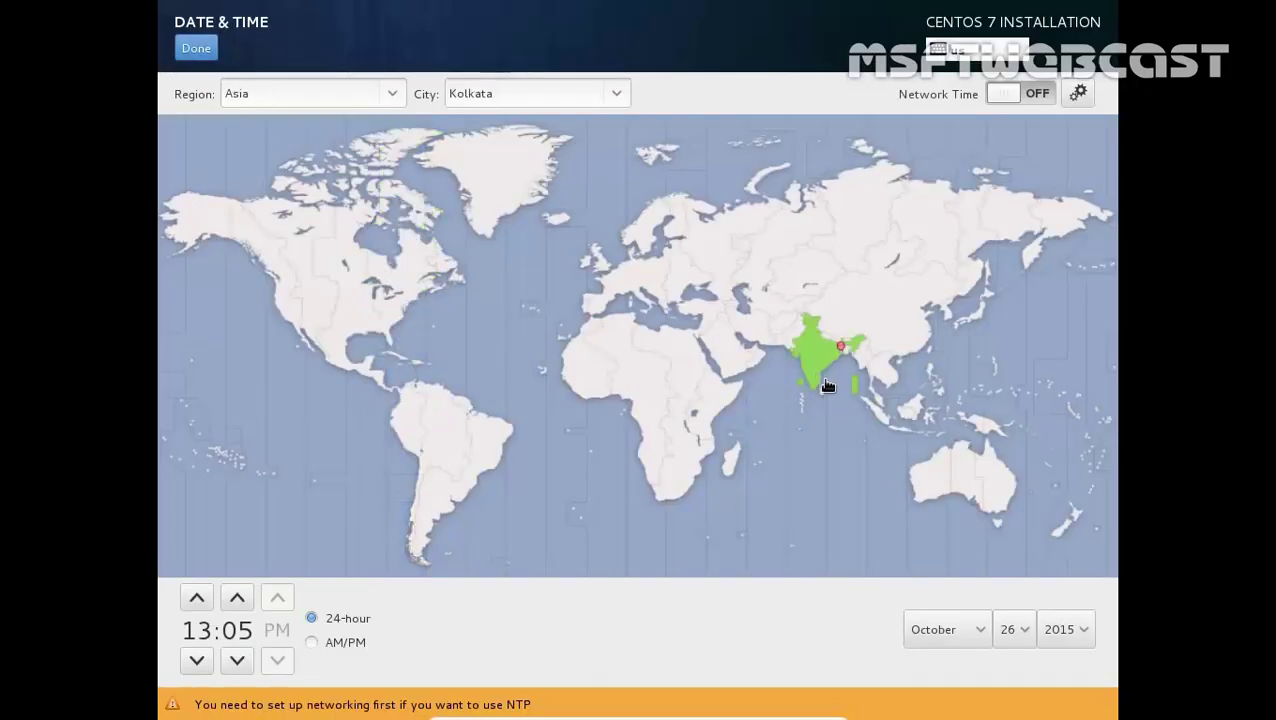
{"action": "left_click", "coordinate": [196, 50]}
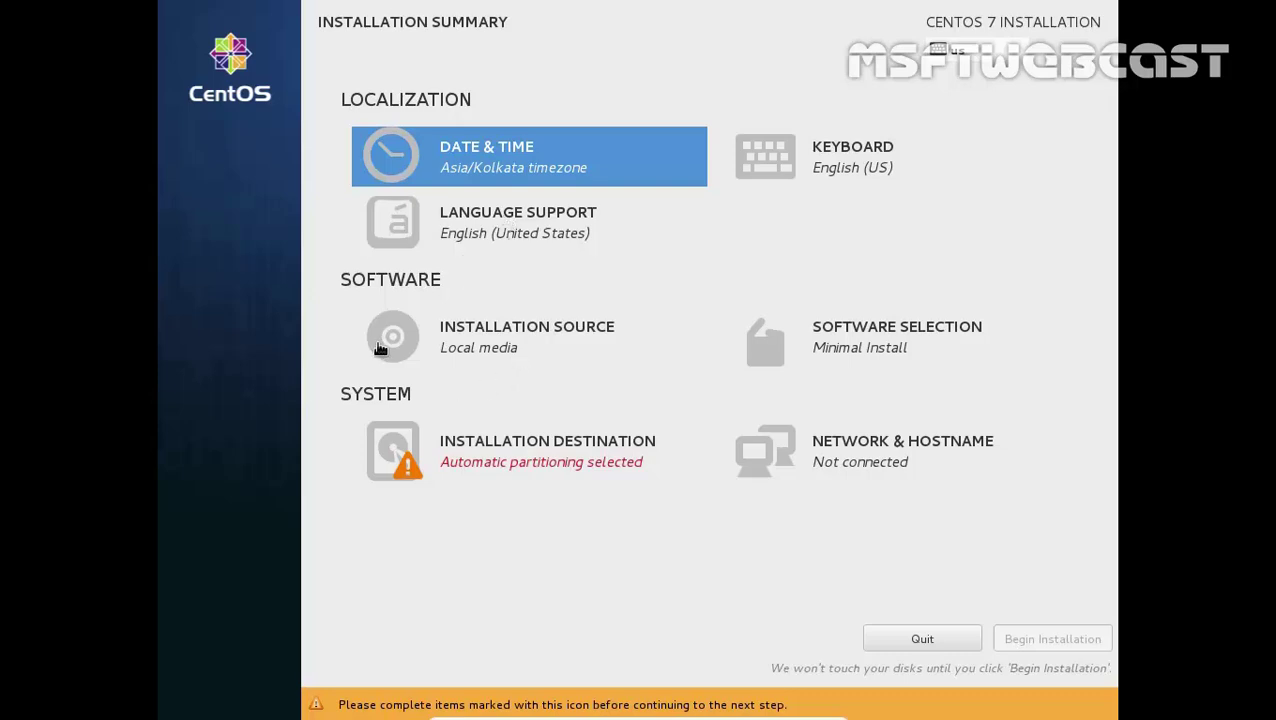
Keep local media as the installation source and select Server with GUI as the base environment
{"action": "left_click", "coordinate": [506, 343]}
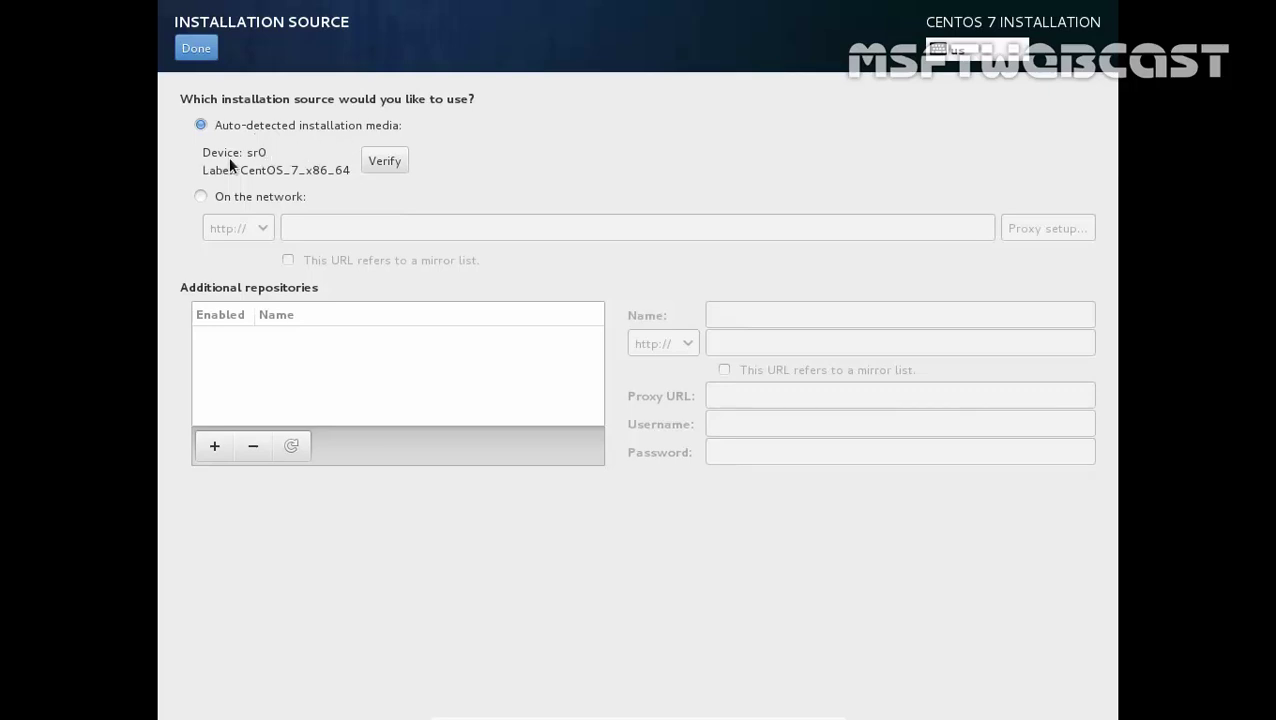
{"action": "left_click", "coordinate": [198, 52]}
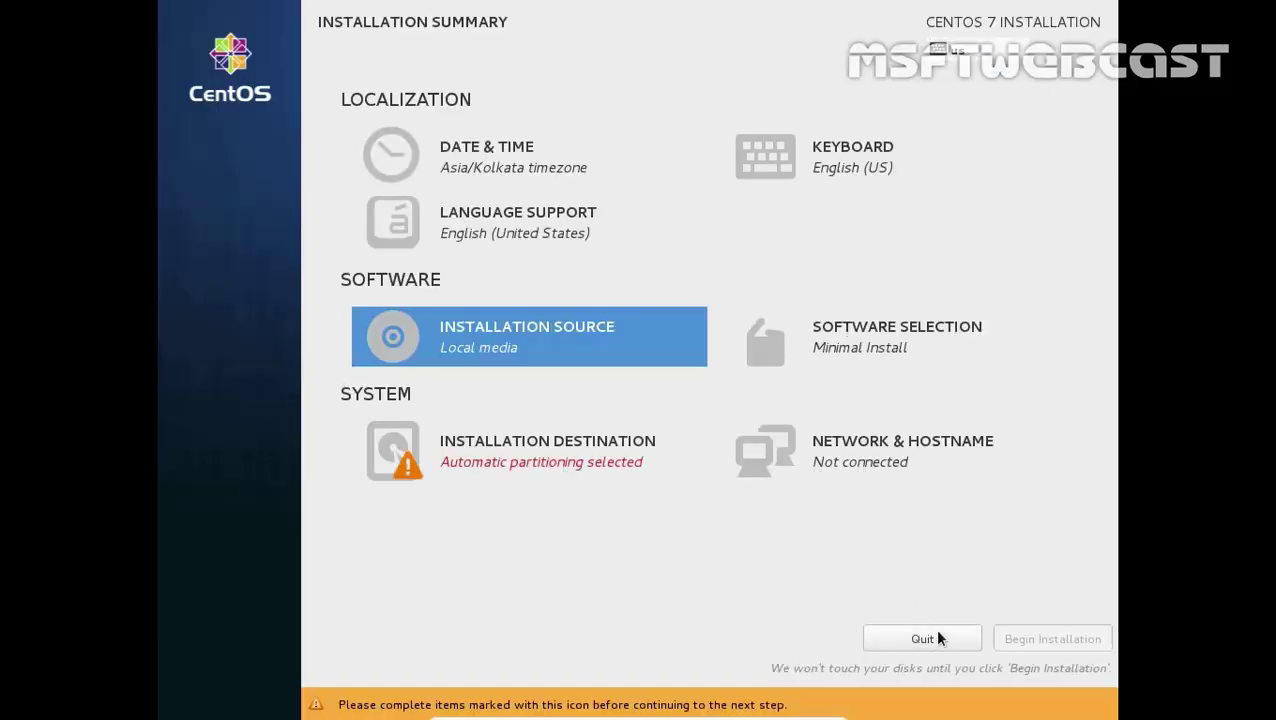
{"action": "left_click", "coordinate": [937, 350]}
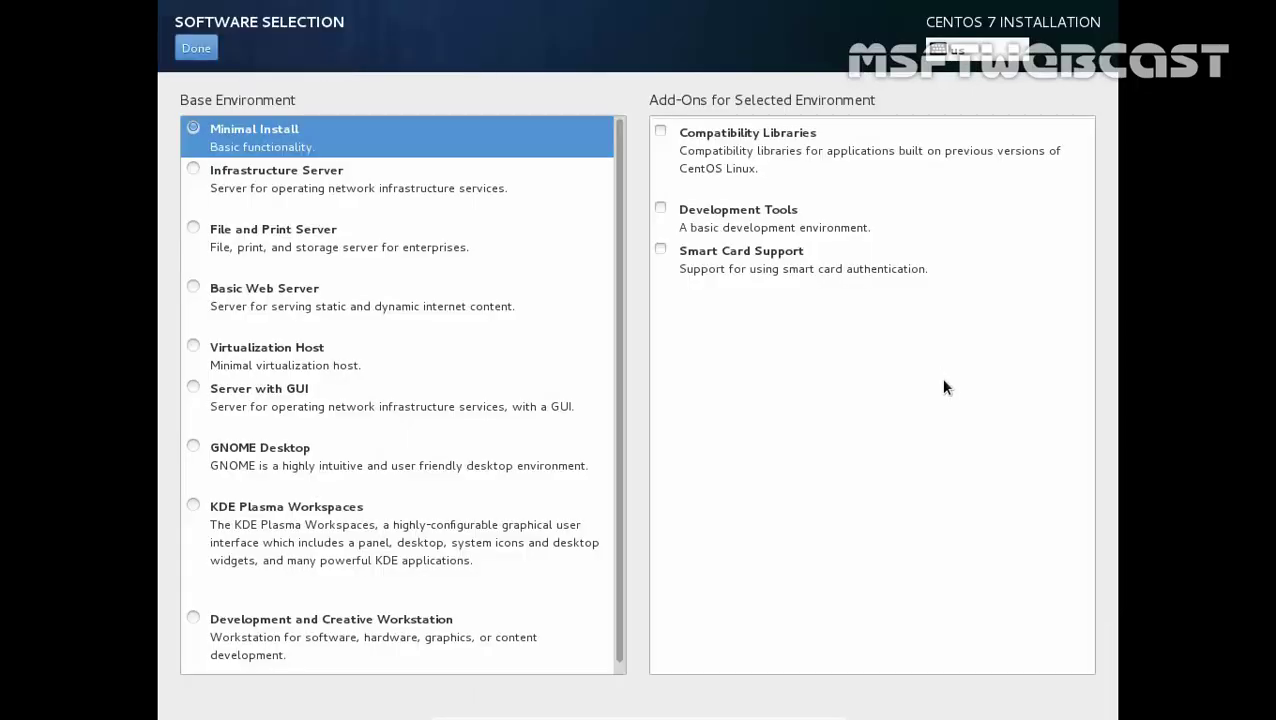
{"action": "left_click", "coordinate": [196, 443]}
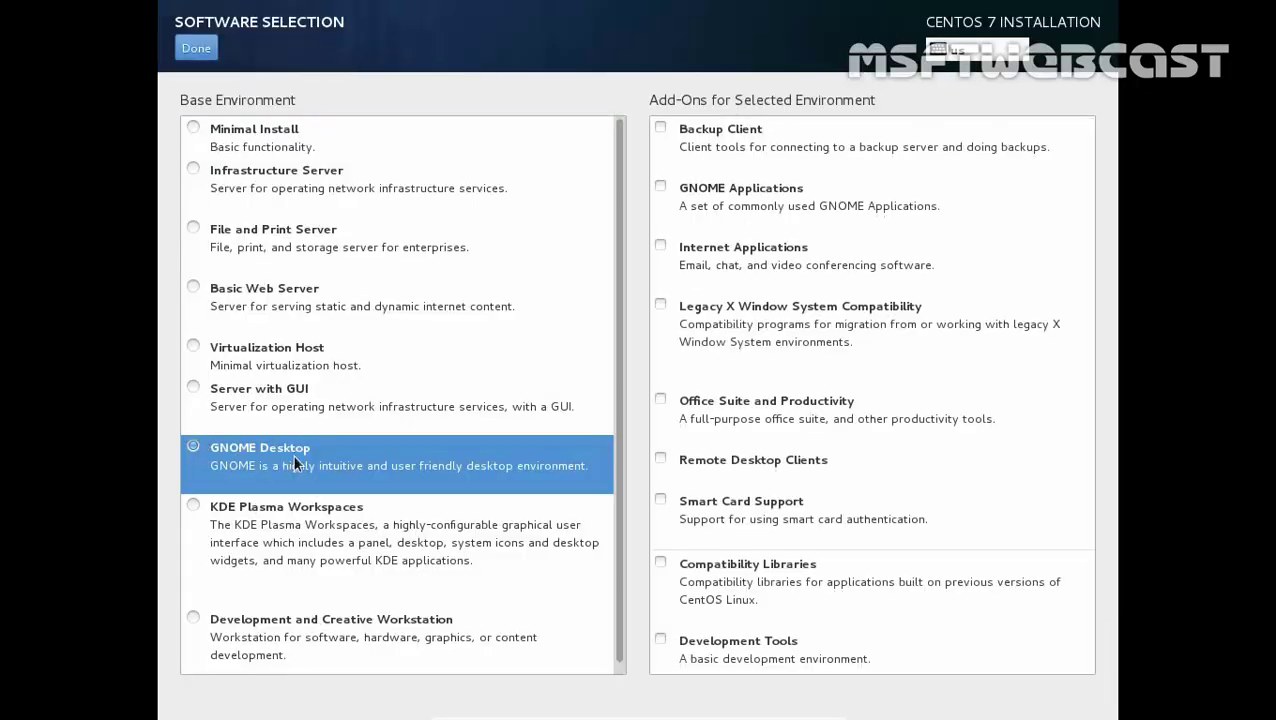
{"action": "left_click", "coordinate": [192, 392]}
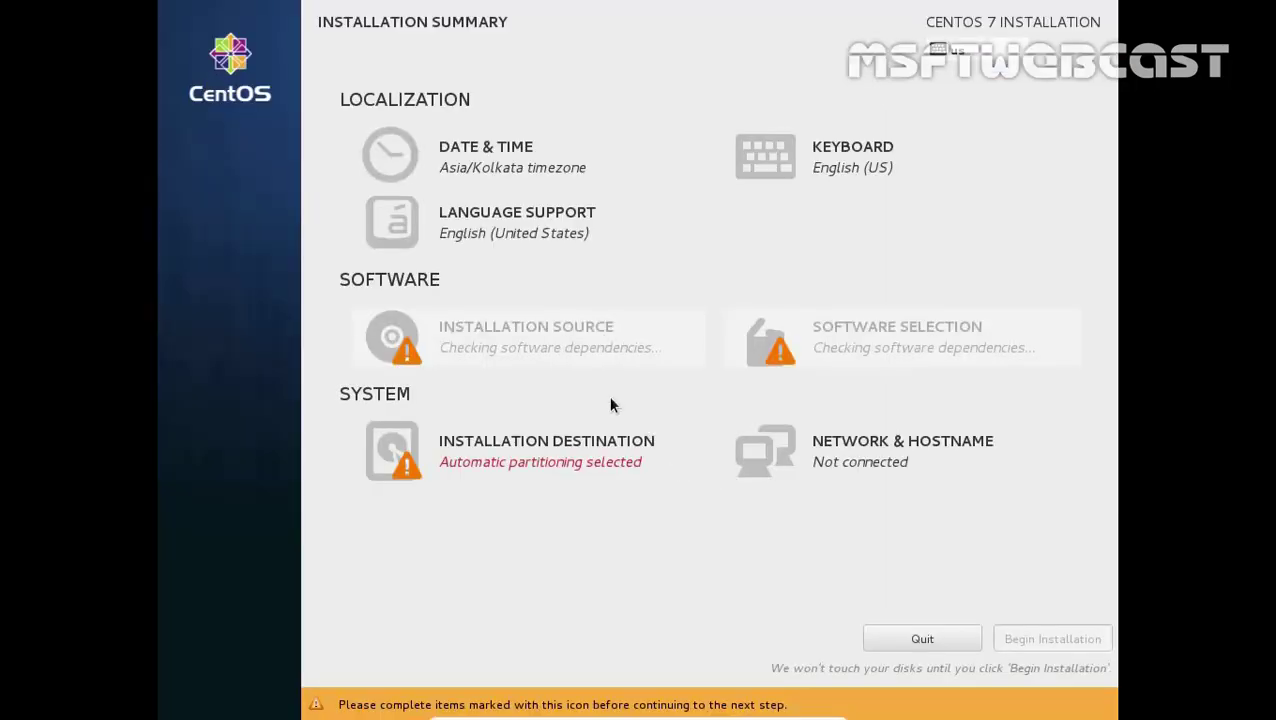
Choose manual partitioning of the 102.4 GB disk using the Standard Partition scheme
{"action": "left_click", "coordinate": [507, 464]}
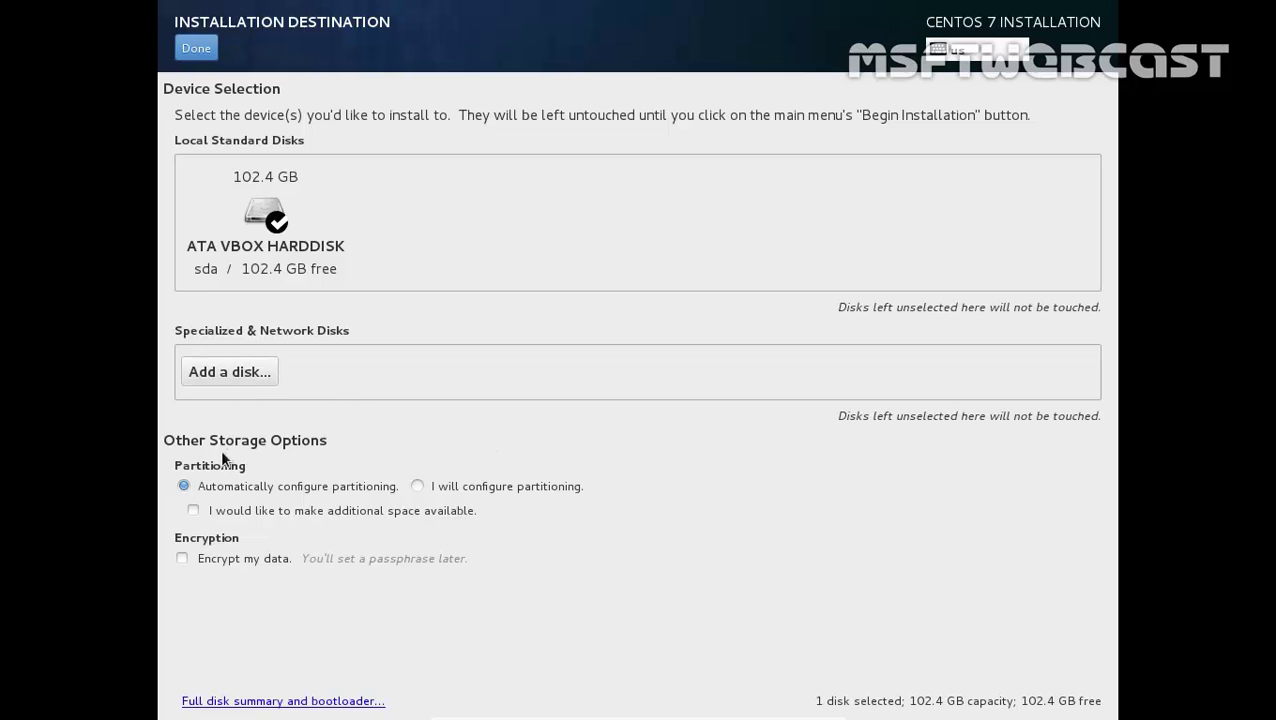
{"action": "left_click", "coordinate": [518, 490]}
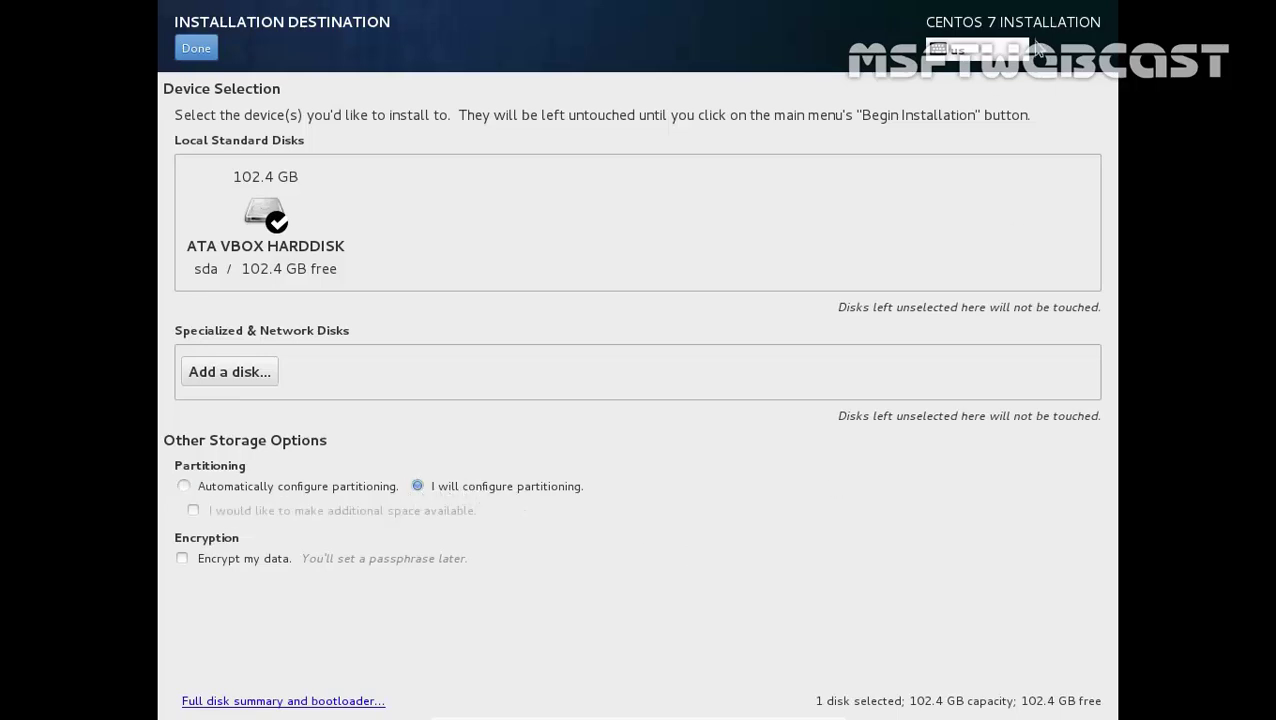
{"action": "left_click", "coordinate": [200, 50]}
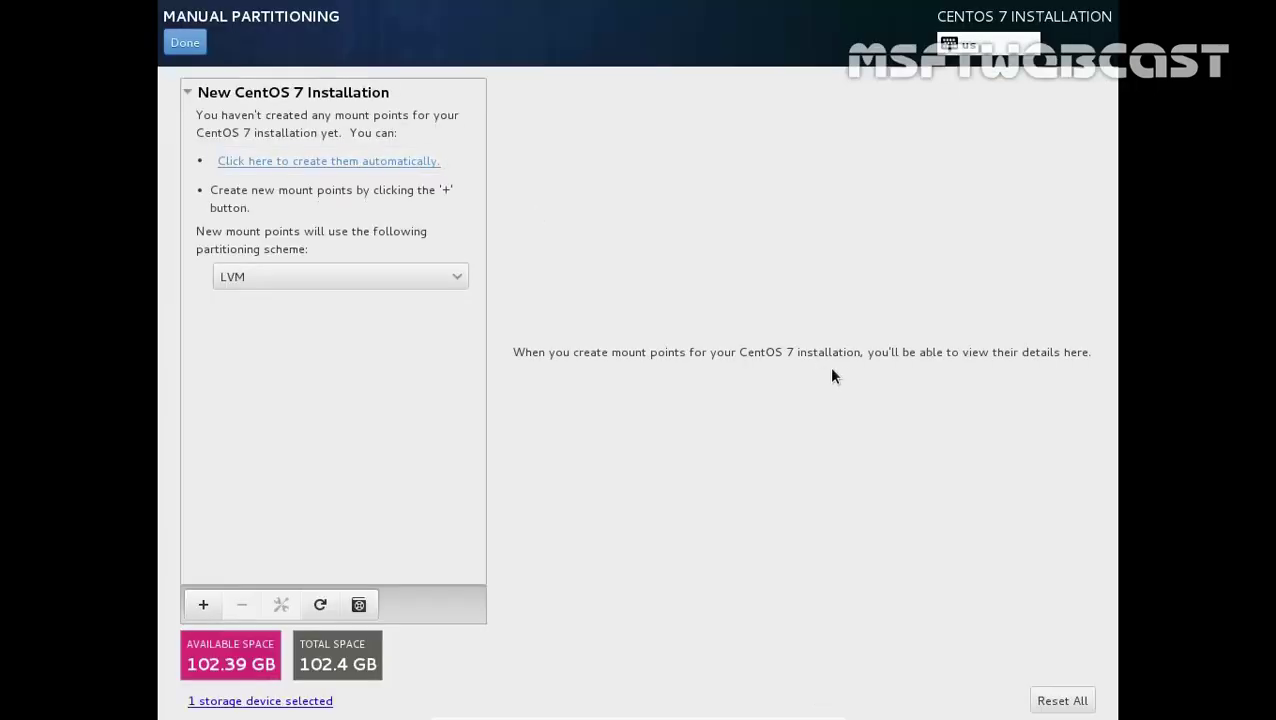
{"action": "left_click", "coordinate": [389, 285]}
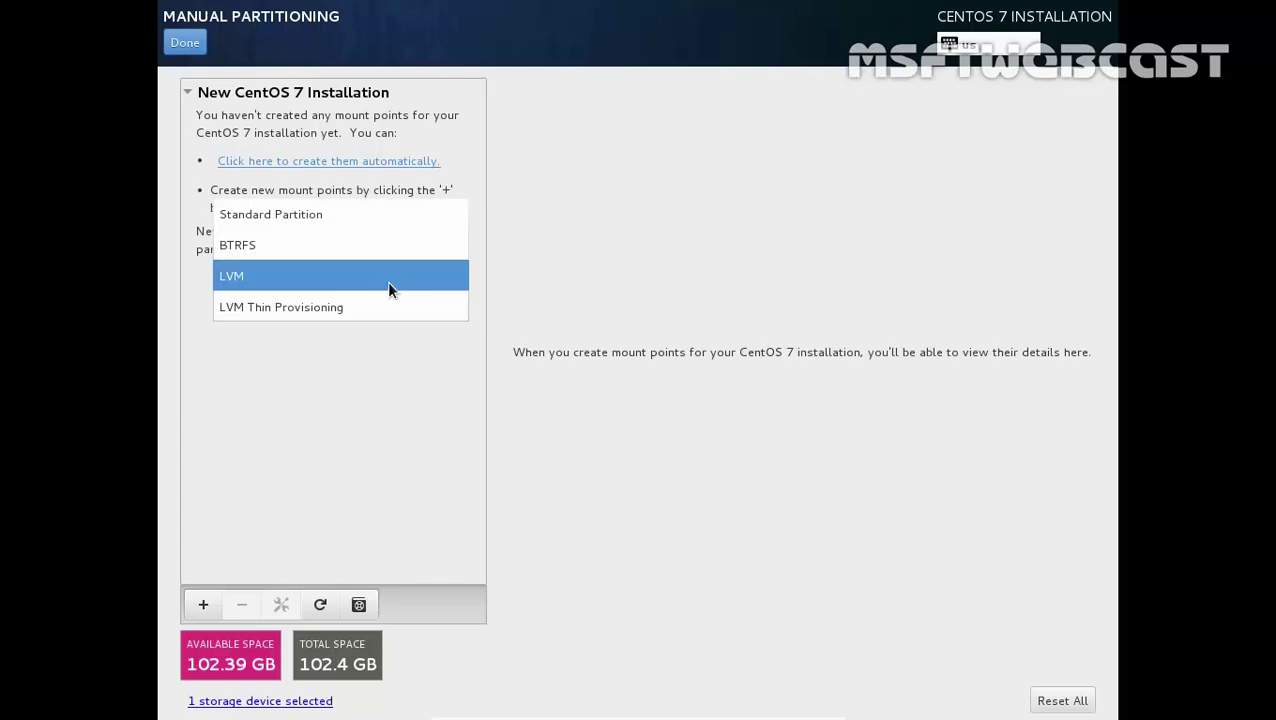
{"action": "left_click", "coordinate": [360, 216]}
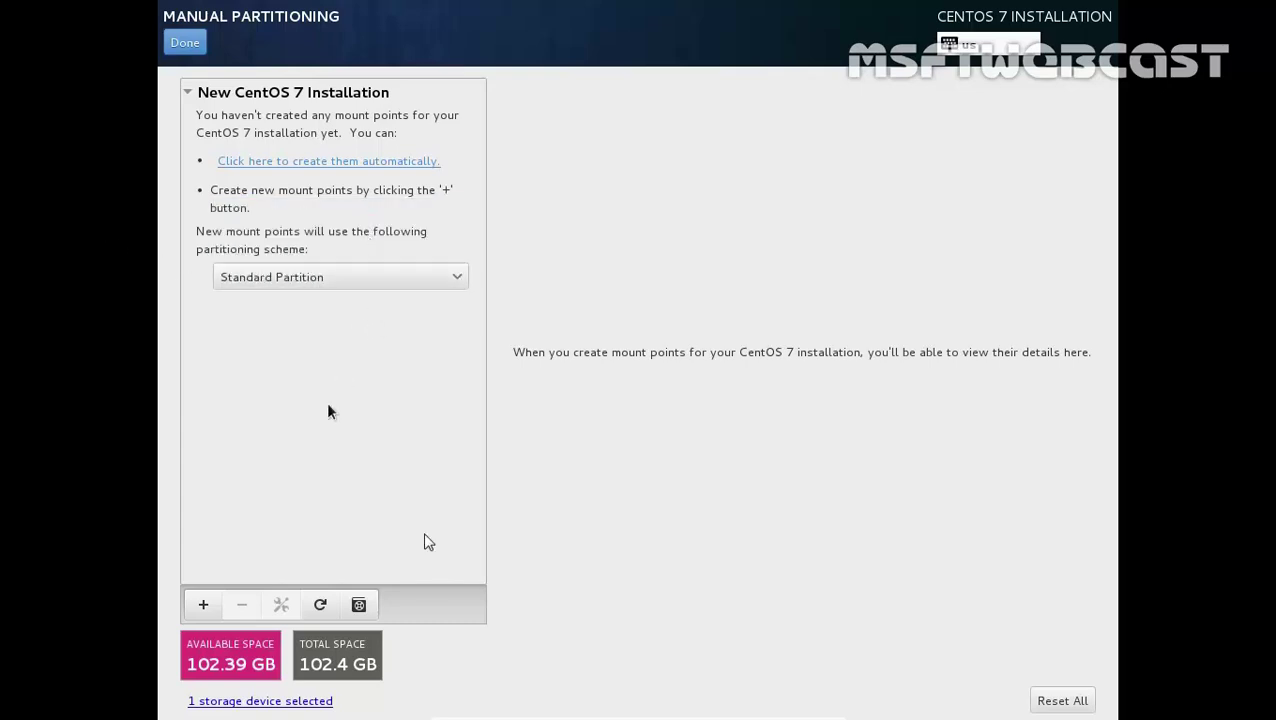
Add a /boot mount point with 500 MB capacity
{"action": "left_click", "coordinate": [203, 605]}
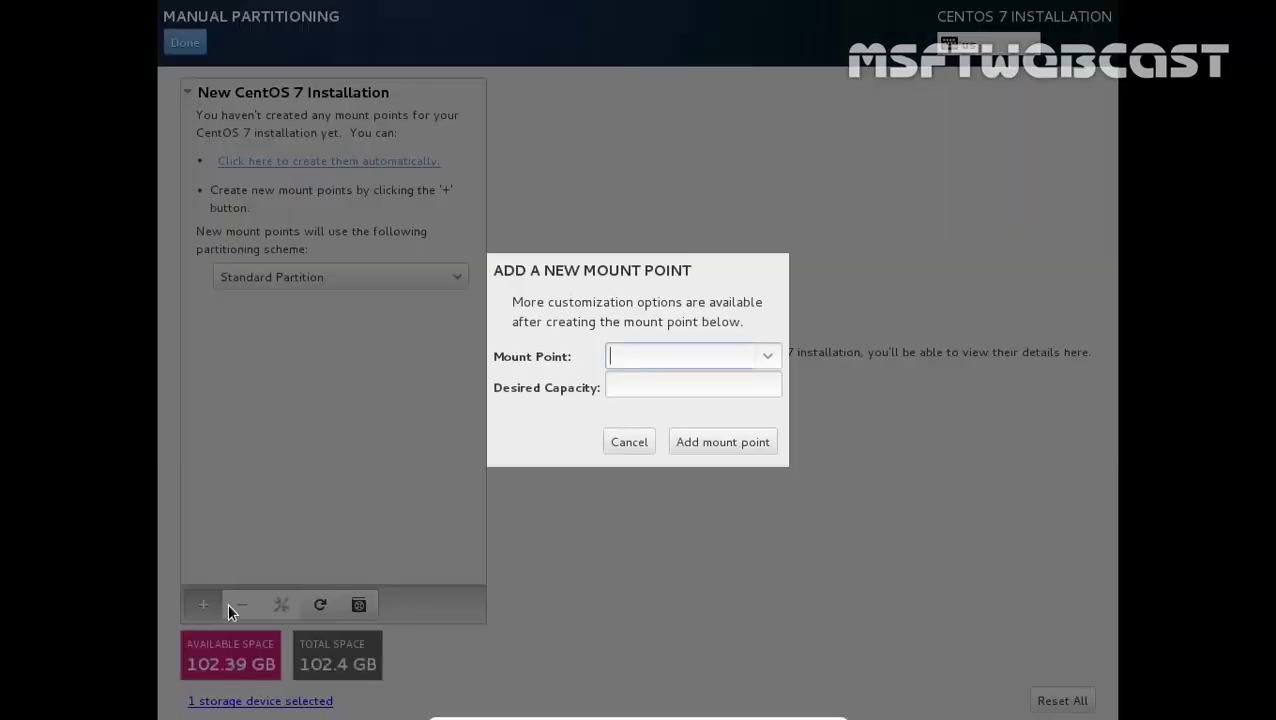
{"action": "left_click", "coordinate": [769, 356]}
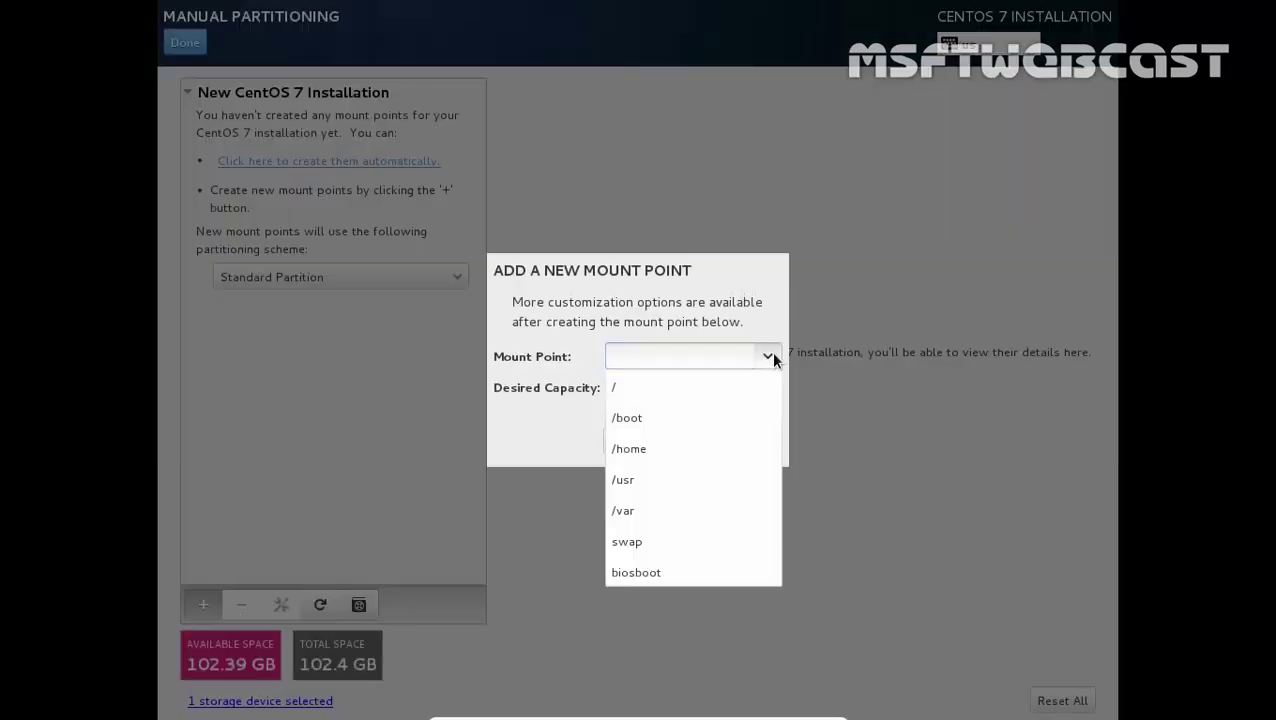
{"action": "left_click", "coordinate": [754, 418]}
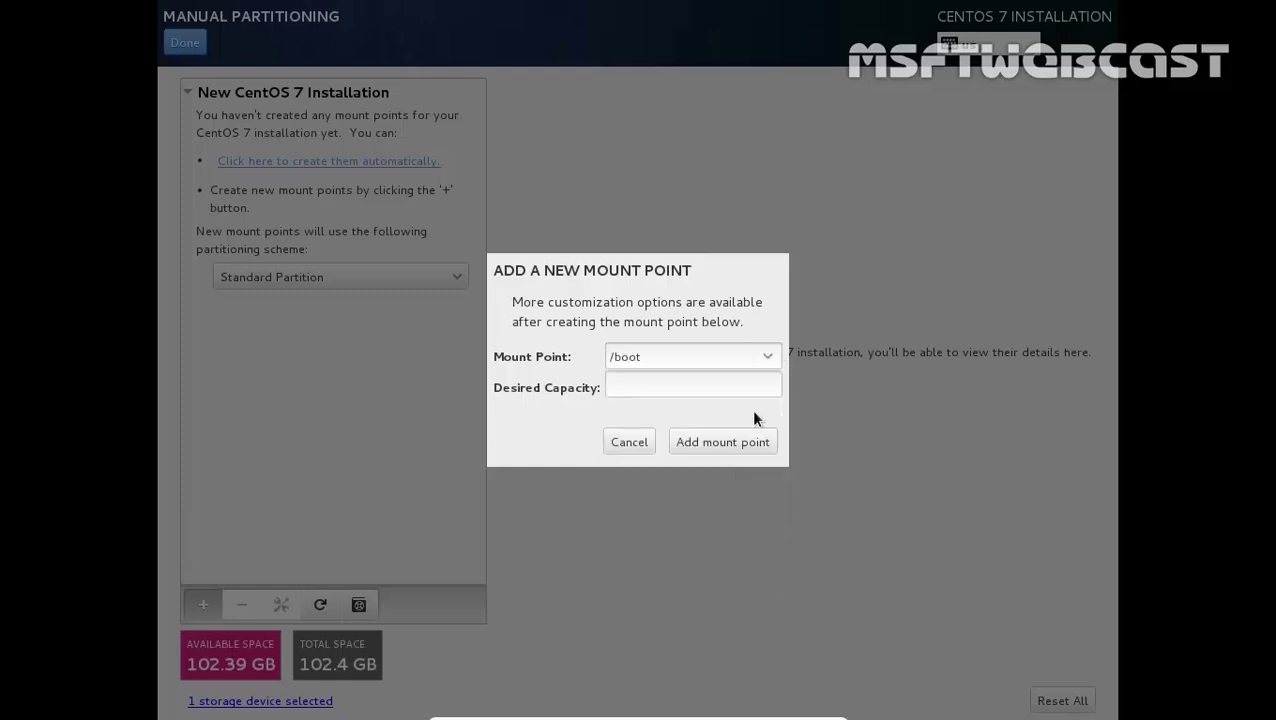
{"action": "left_click", "coordinate": [708, 387]}
{"action": "type", "text": "500"}
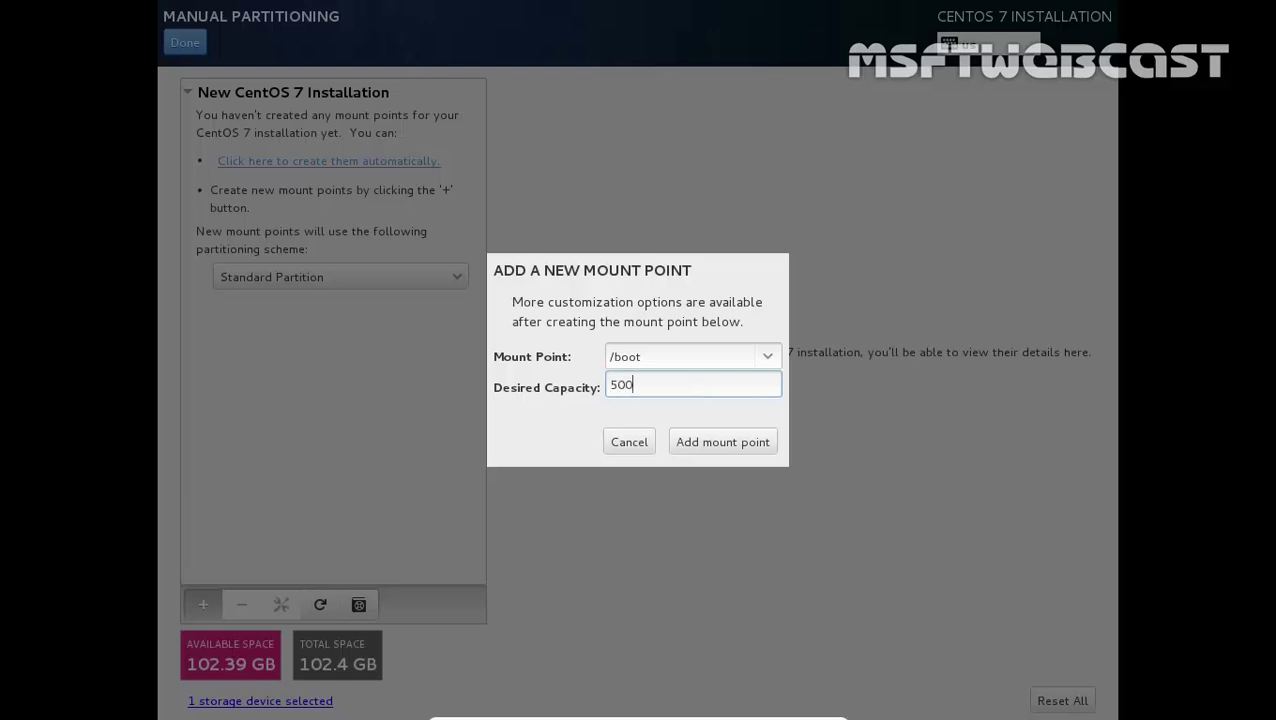
{"action": "left_click", "coordinate": [709, 441]}
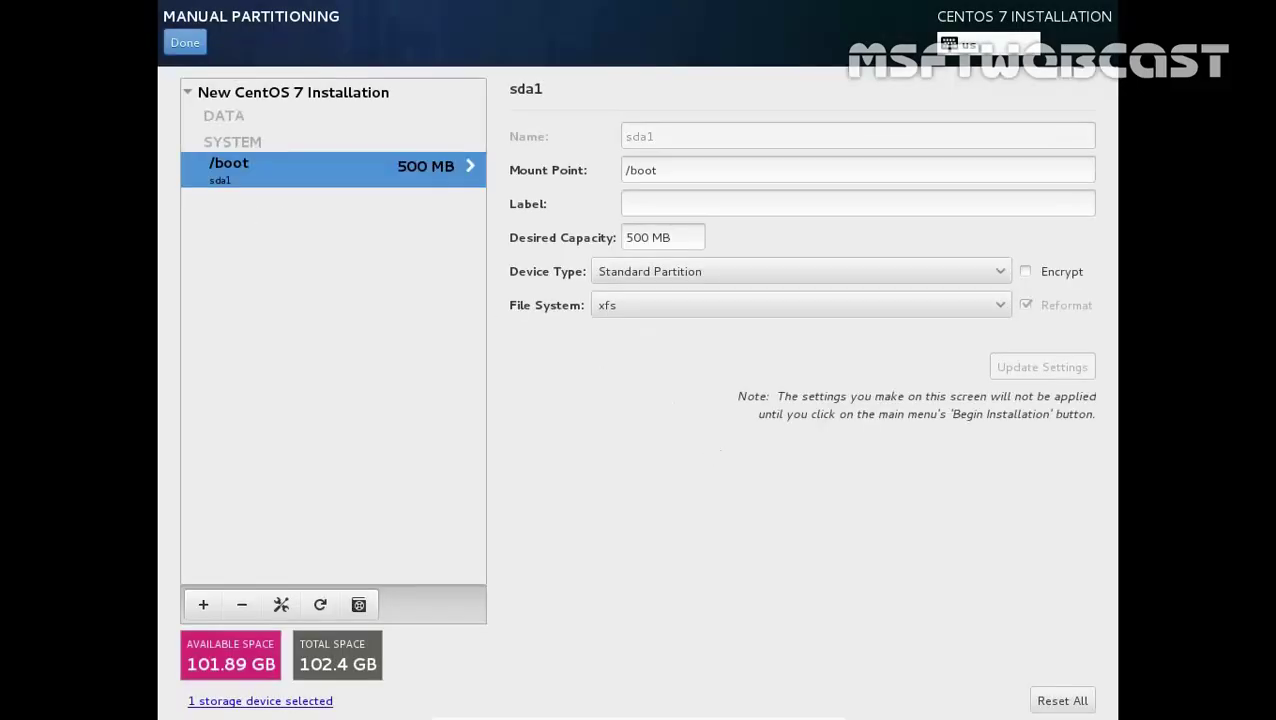
Add a root / mount point with 50000 MB (50 GB) capacity
{"action": "left_click", "coordinate": [202, 606]}
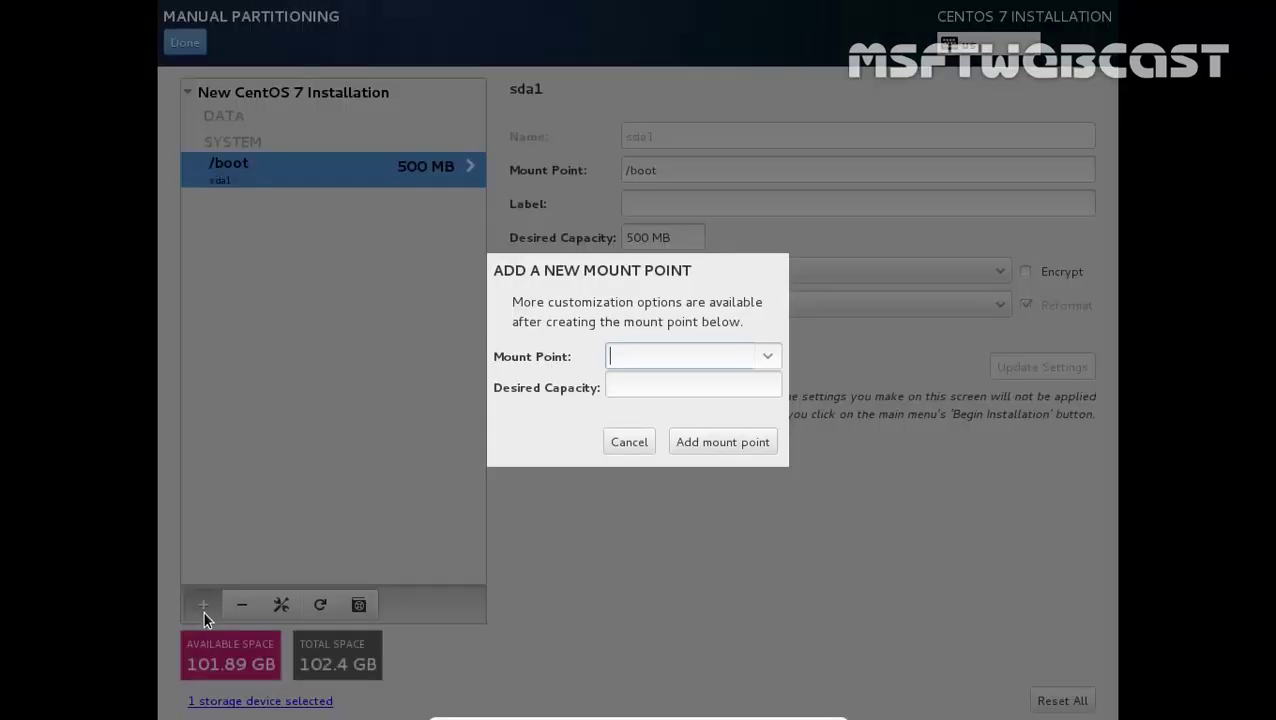
{"action": "left_click", "coordinate": [777, 354]}
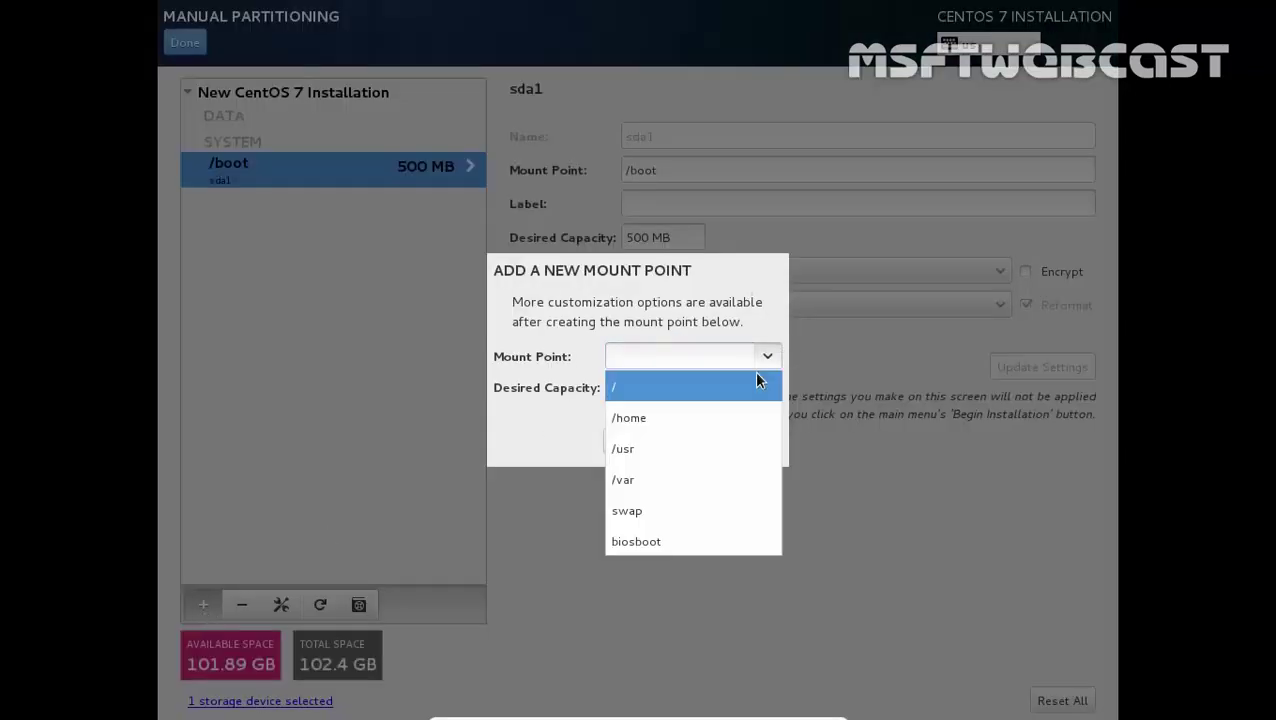
{"action": "left_click", "coordinate": [754, 389]}
{"action": "left_click", "coordinate": [744, 386]}
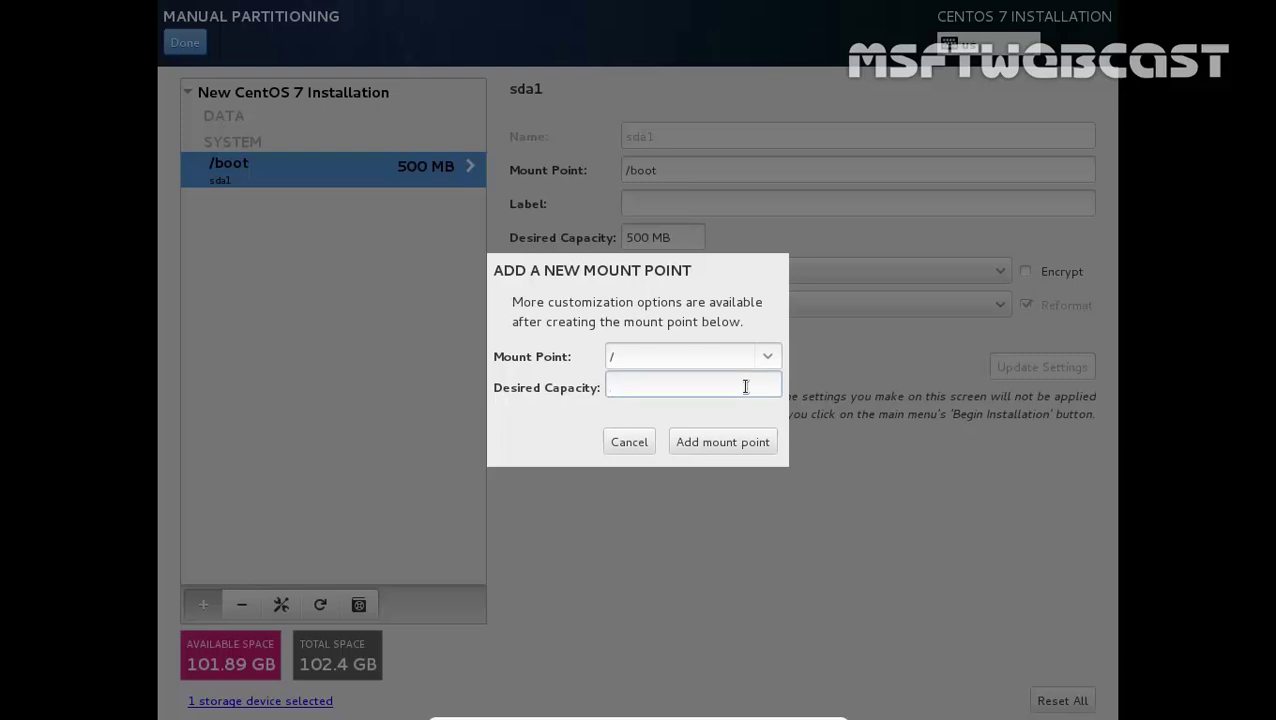
{"action": "type", "text": "50000"}
{"action": "left_click", "coordinate": [736, 448]}
Add a 4096 MB swap partition, review /boot, and bring up the Summary of Changes
{"action": "left_click", "coordinate": [203, 604]}
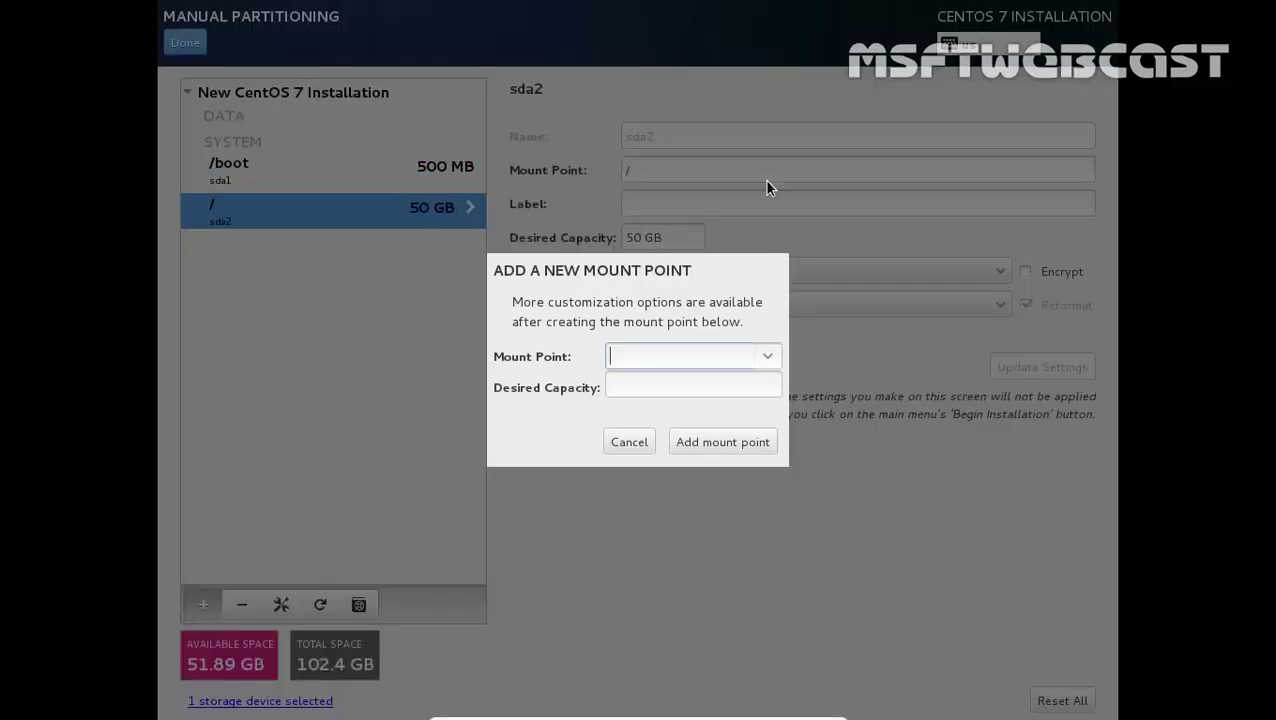
{"action": "left_click", "coordinate": [772, 362]}
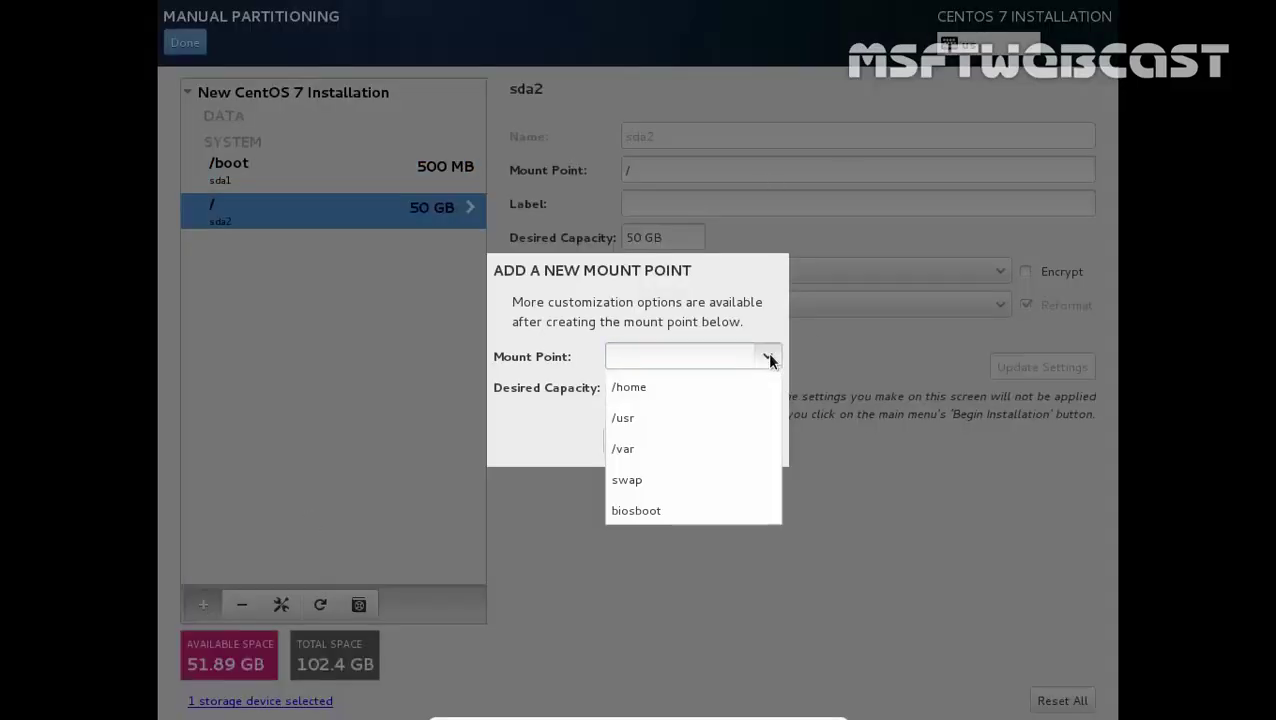
{"action": "left_click", "coordinate": [725, 465]}
{"action": "left_click", "coordinate": [697, 388]}
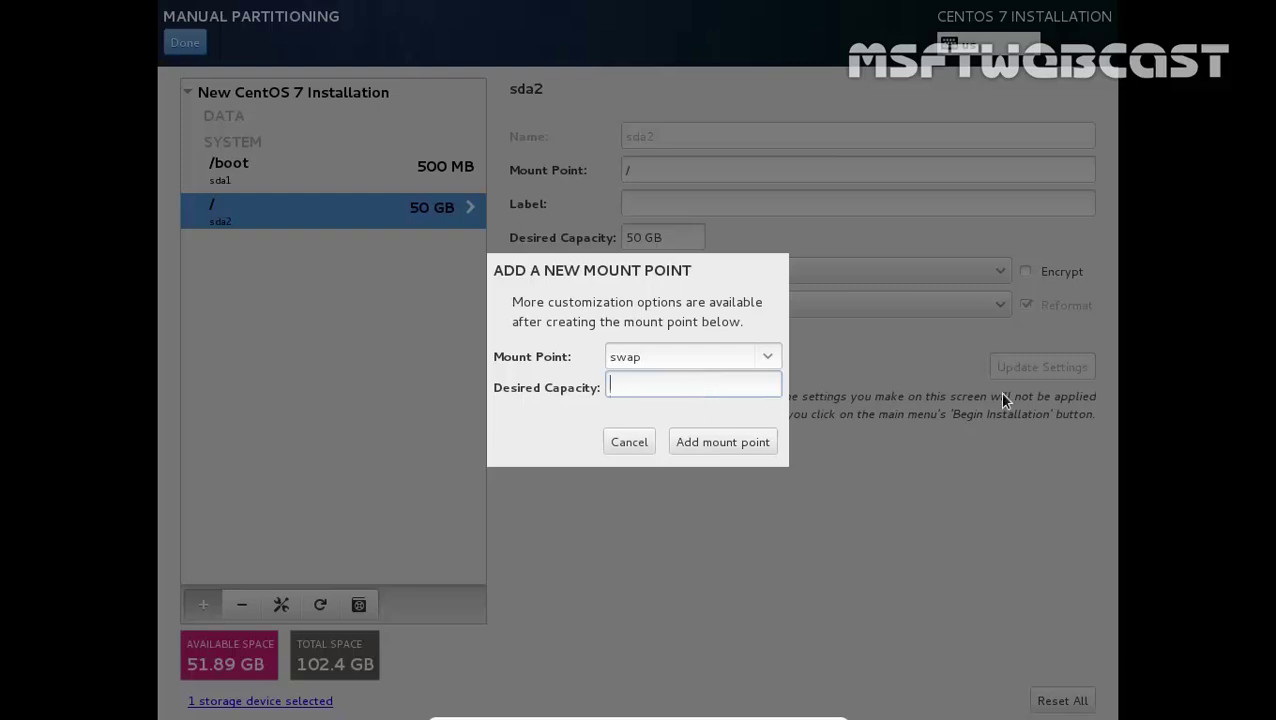
{"action": "type", "text": "4096"}
{"action": "left_click", "coordinate": [707, 446]}
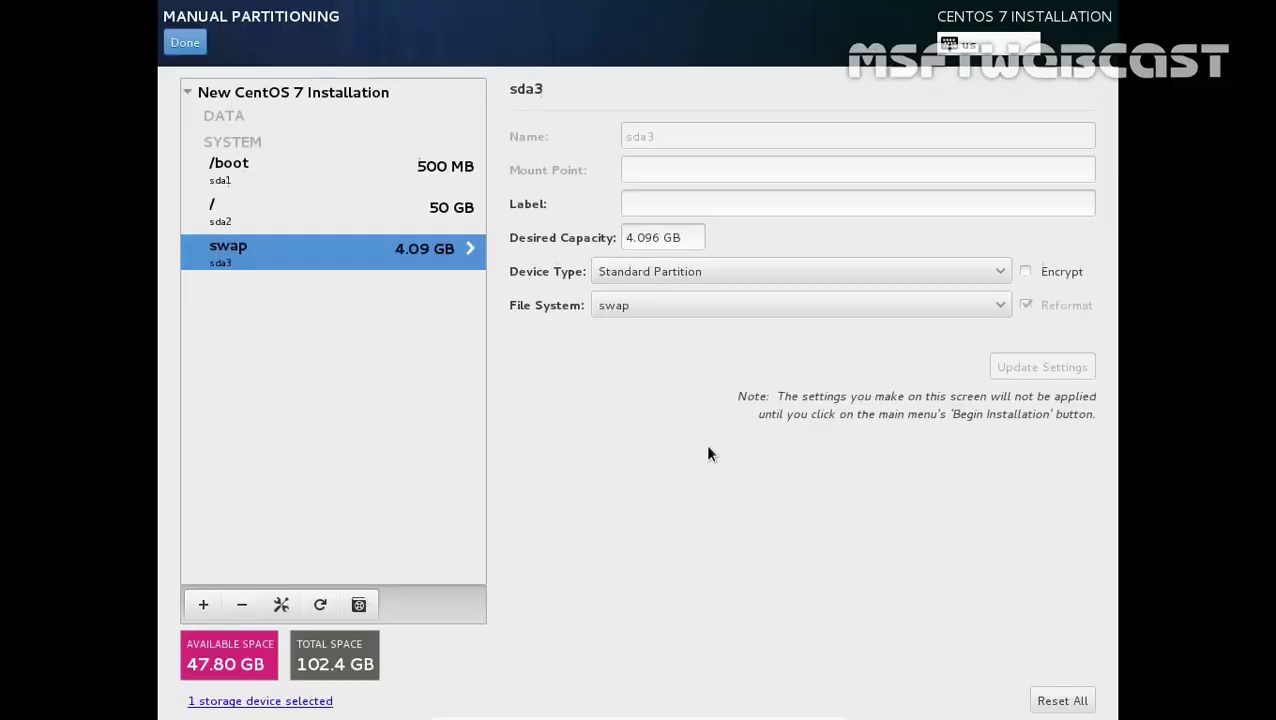
{"action": "left_click", "coordinate": [228, 172]}
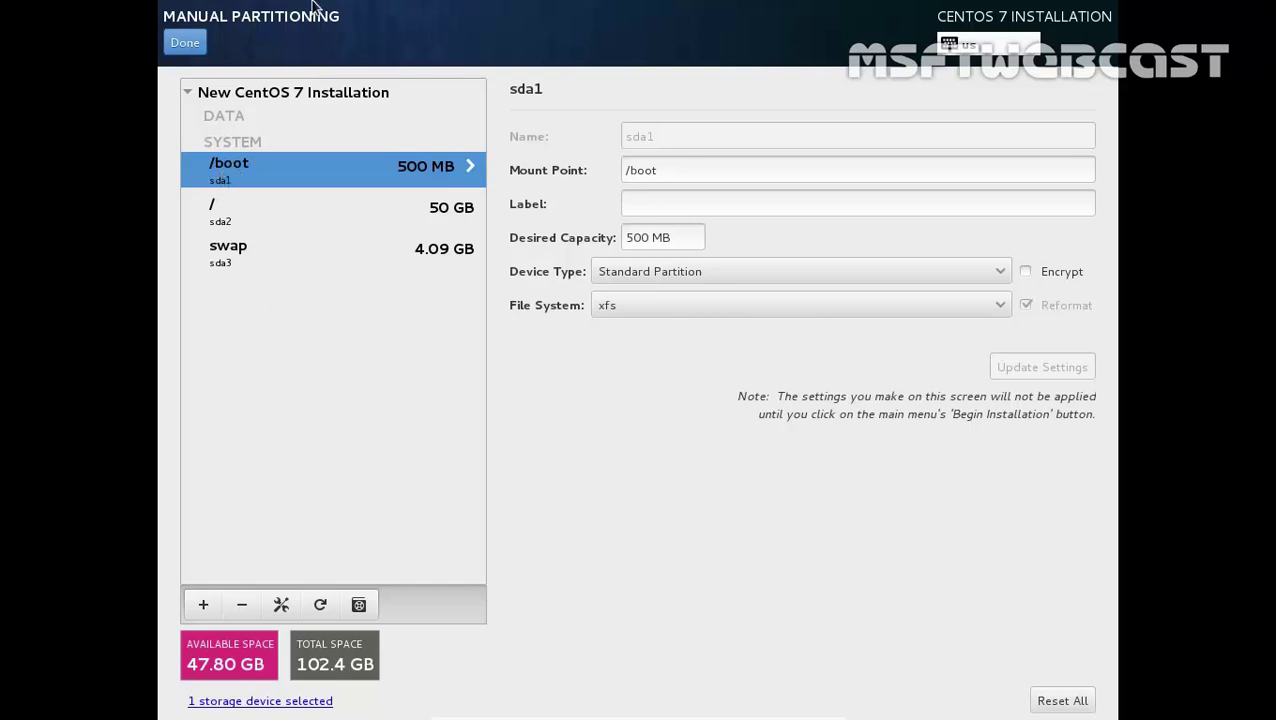
{"action": "left_click", "coordinate": [185, 42]}
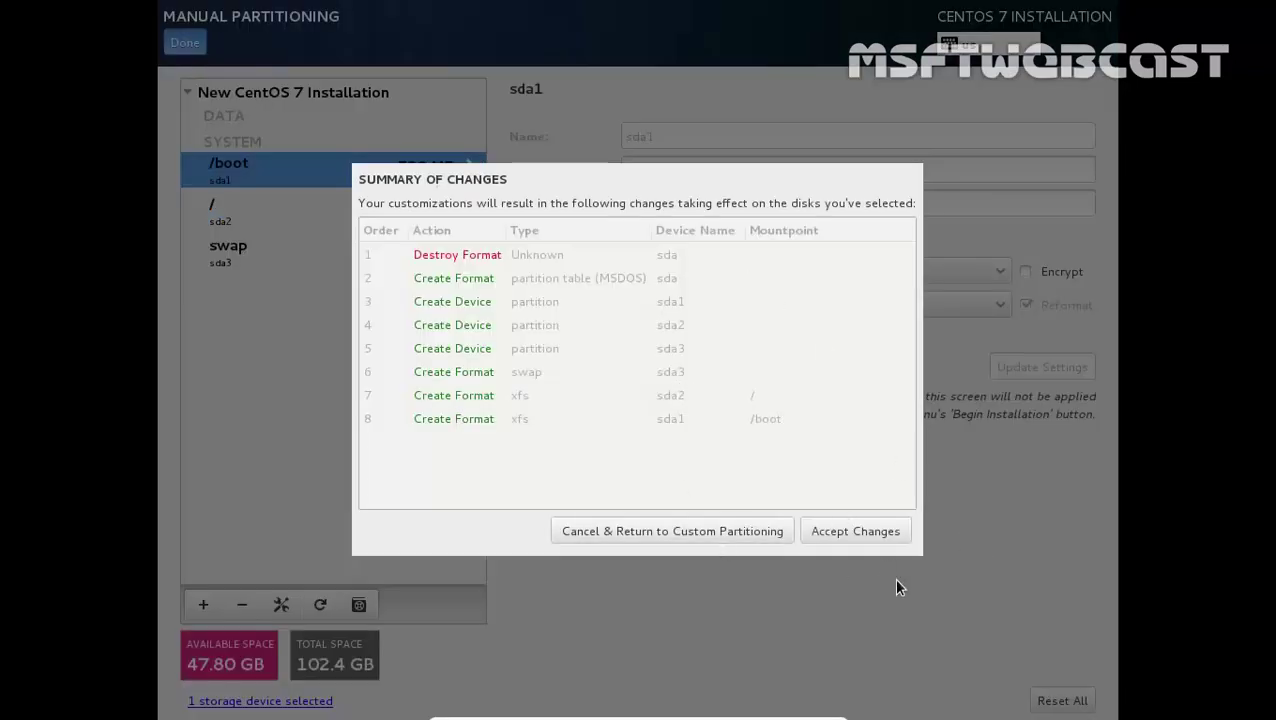
Accept the disk changes and replace the localhost.localdomain hostname with centos7-demo
{"action": "left_click", "coordinate": [870, 536]}
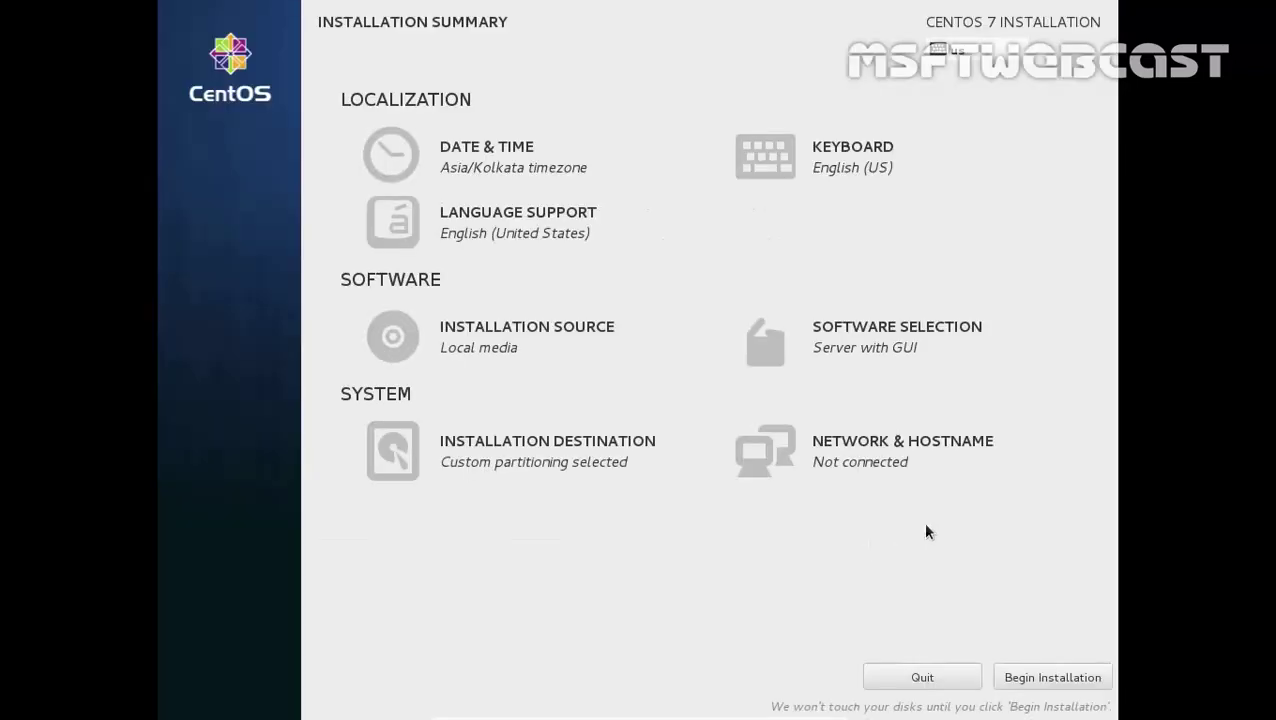
{"action": "left_click", "coordinate": [822, 456]}
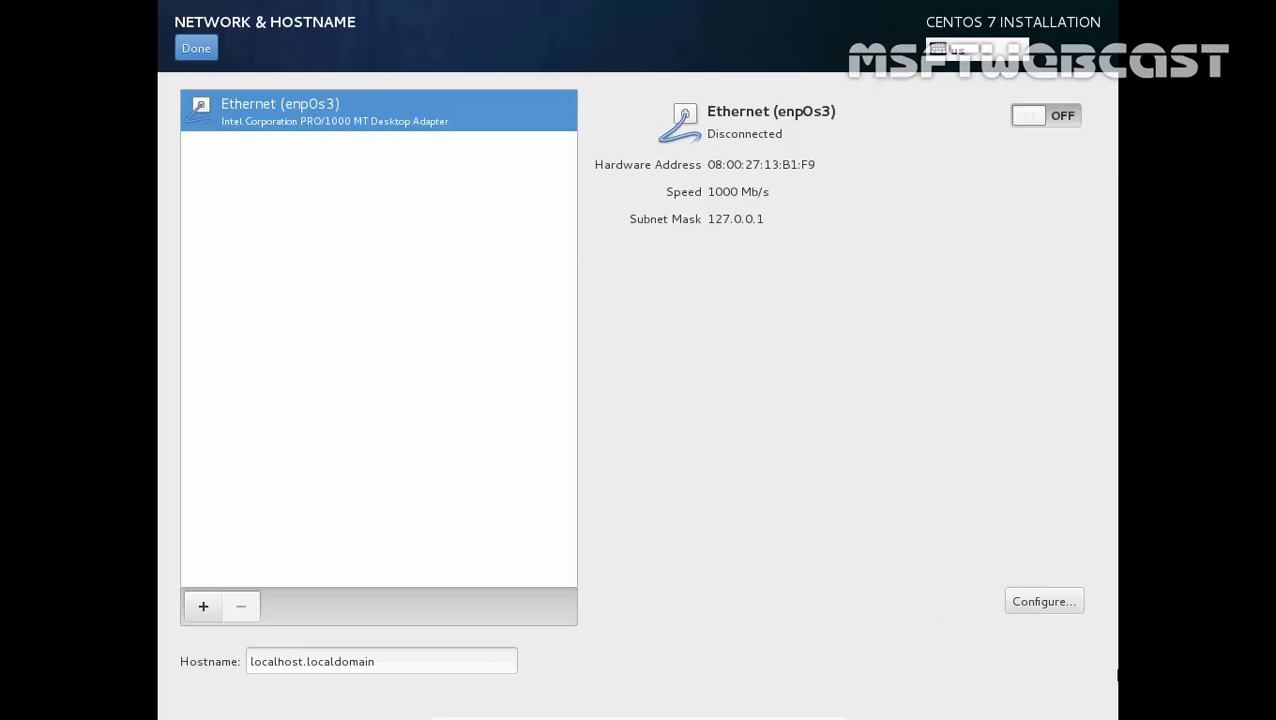
{"action": "left_click", "coordinate": [193, 47]}
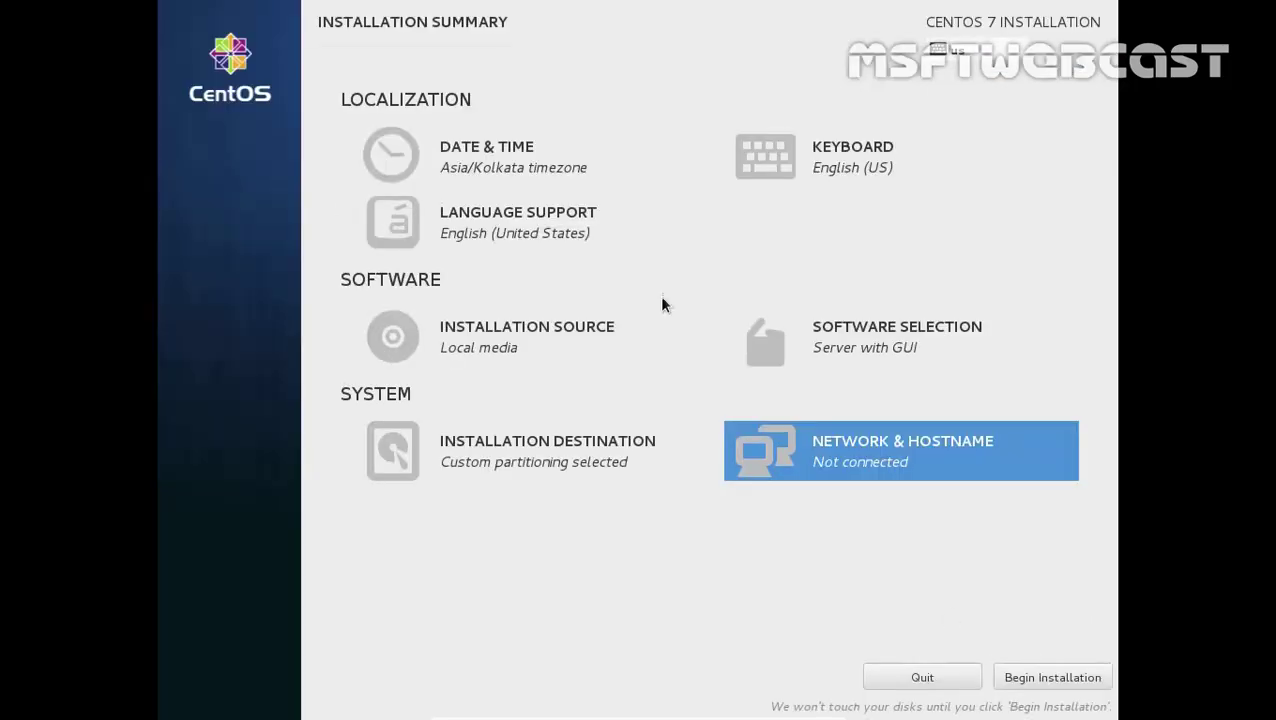
{"action": "left_click", "coordinate": [961, 482]}
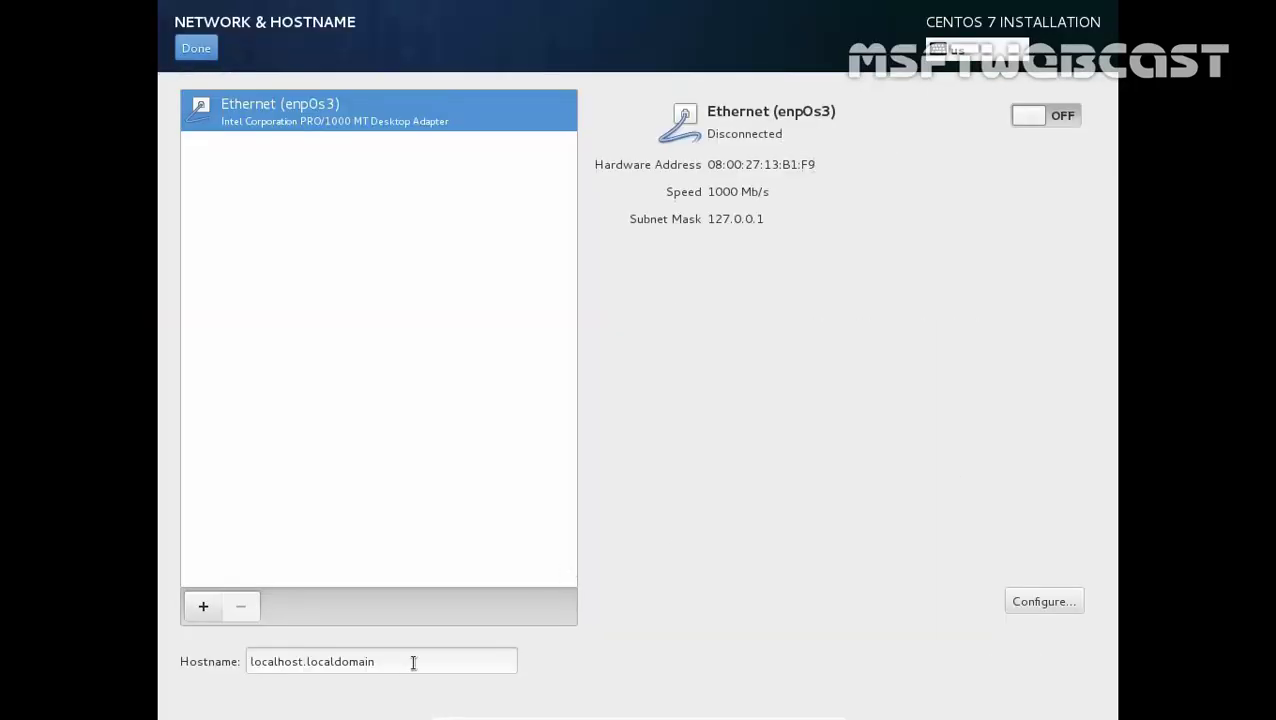
{"action": "left_click_drag", "start_coordinate": [413, 663], "coordinate": [158, 656]}
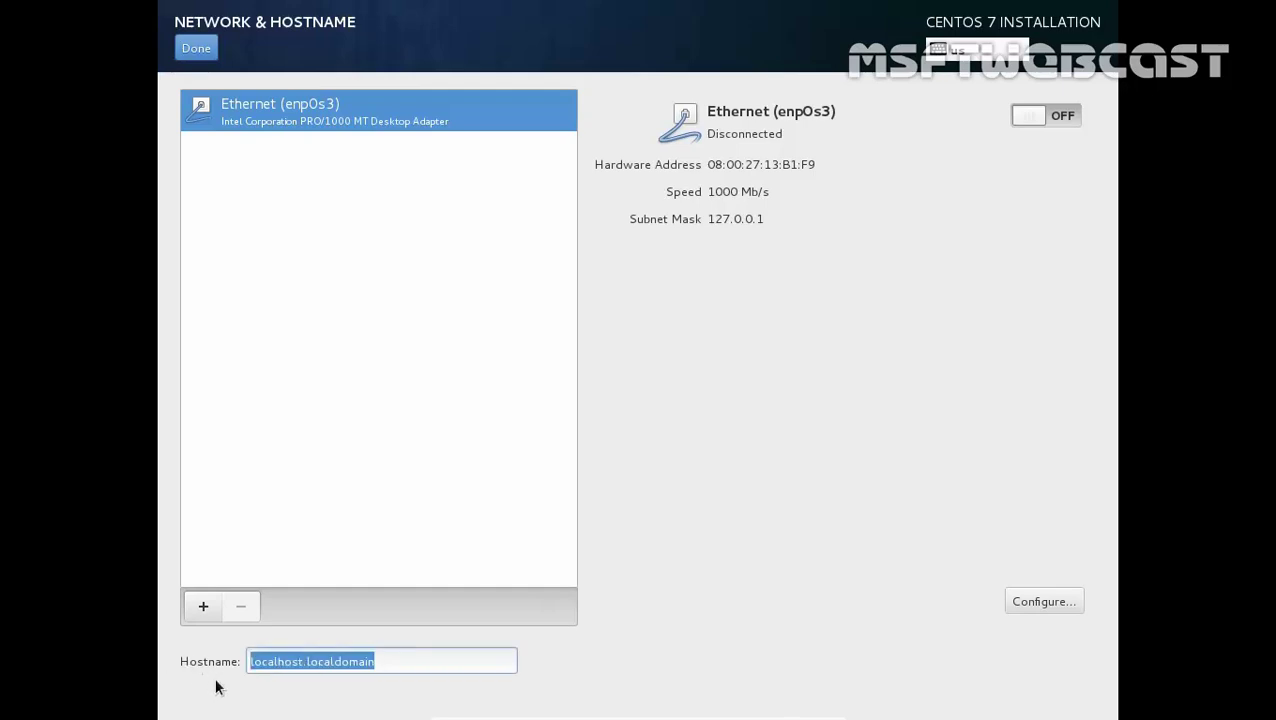
{"action": "type", "text": "centos7-demo"}
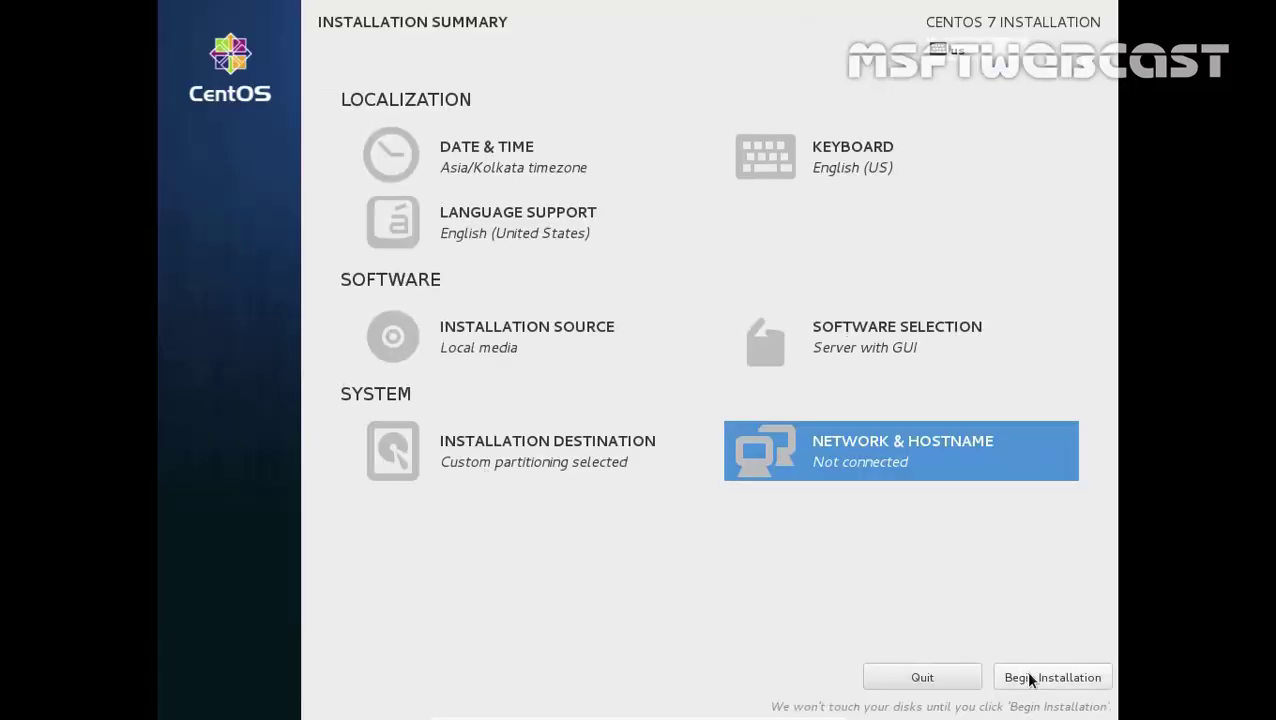
Begin the installation and set the root password, accepting the weak-password warning
{"action": "left_click", "coordinate": [1035, 683]}
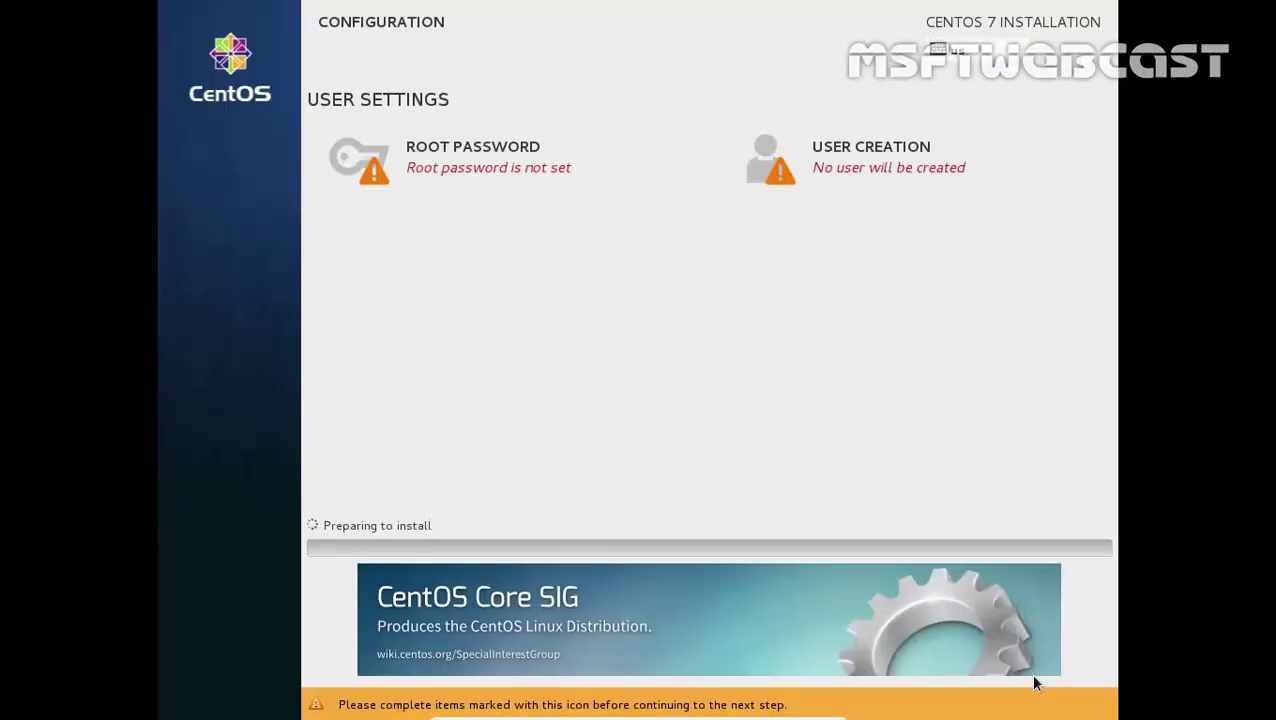
{"action": "left_click", "coordinate": [492, 174]}
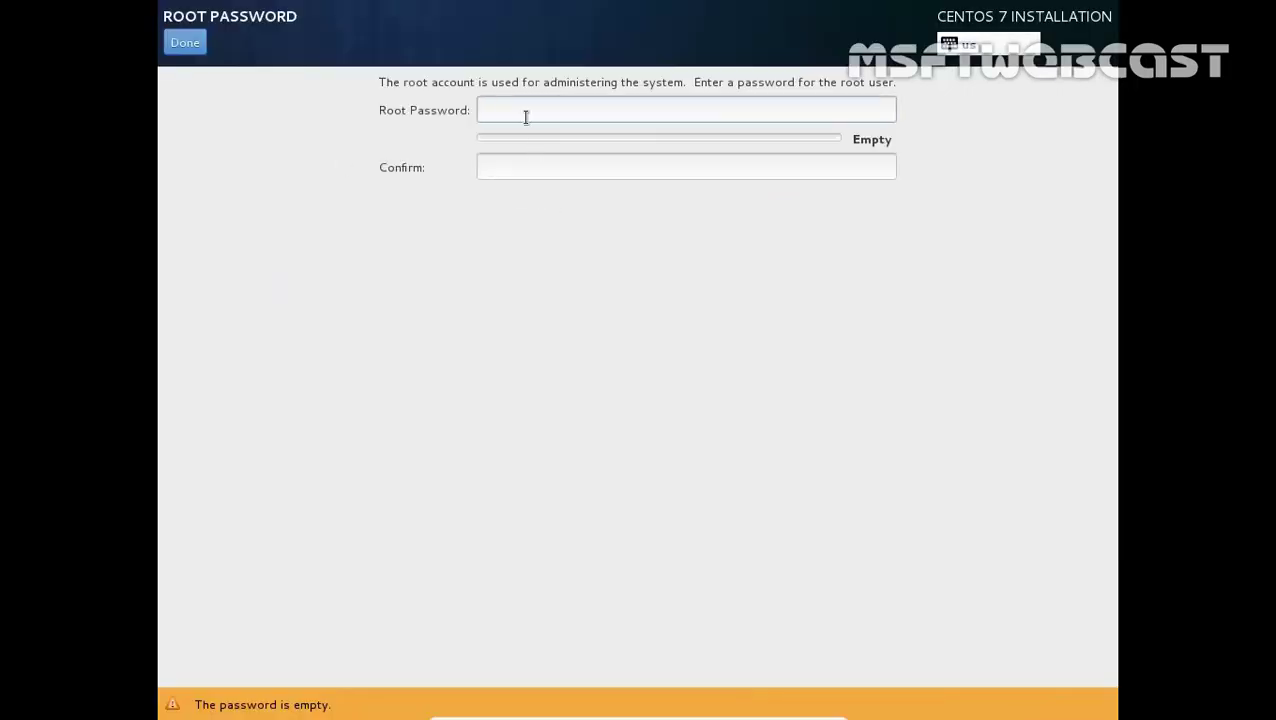
{"action": "type", "text": "redhat"}
{"action": "key", "text": "Tab"}
{"action": "type", "text": "redhat"}
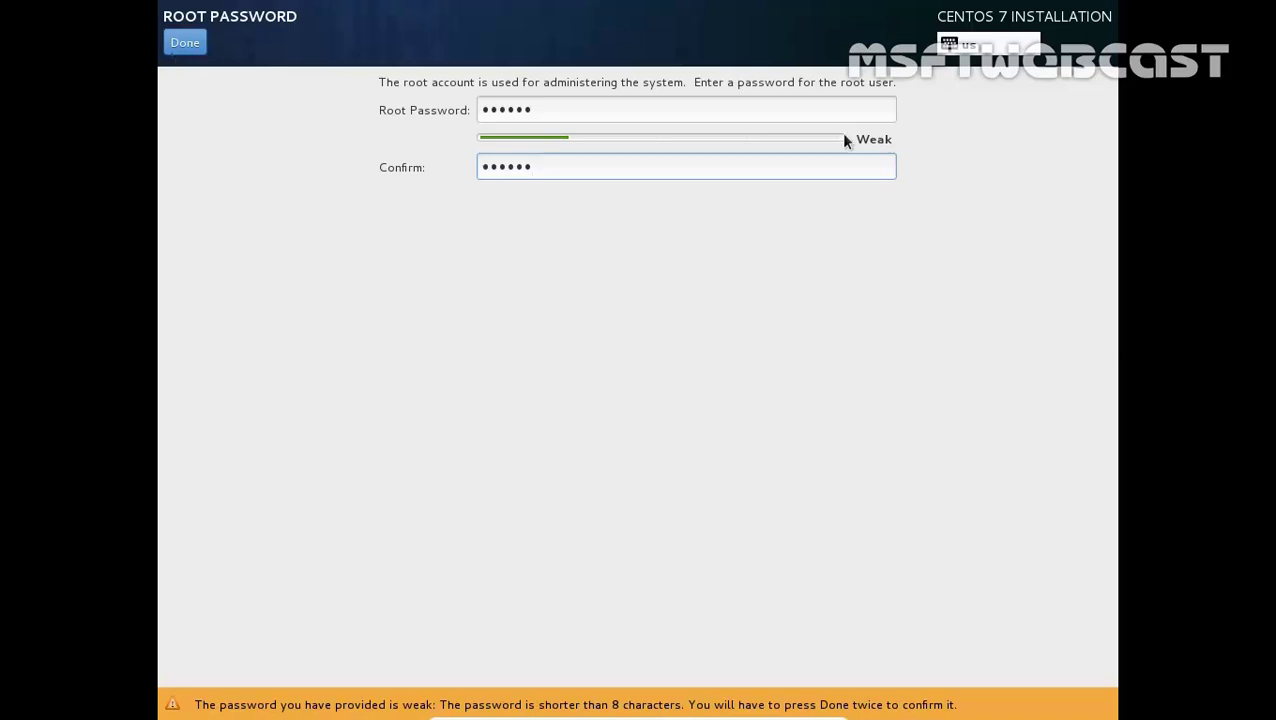
{"action": "left_click", "coordinate": [183, 46]}
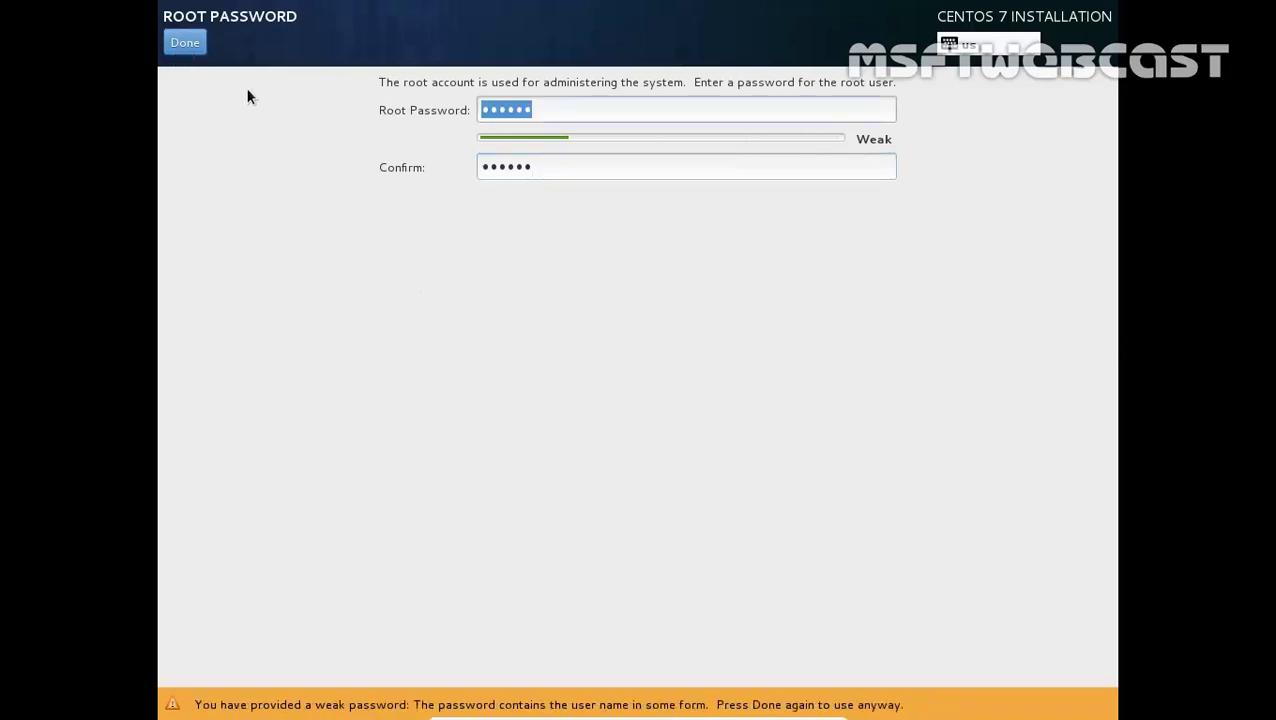
{"action": "left_click", "coordinate": [200, 46]}
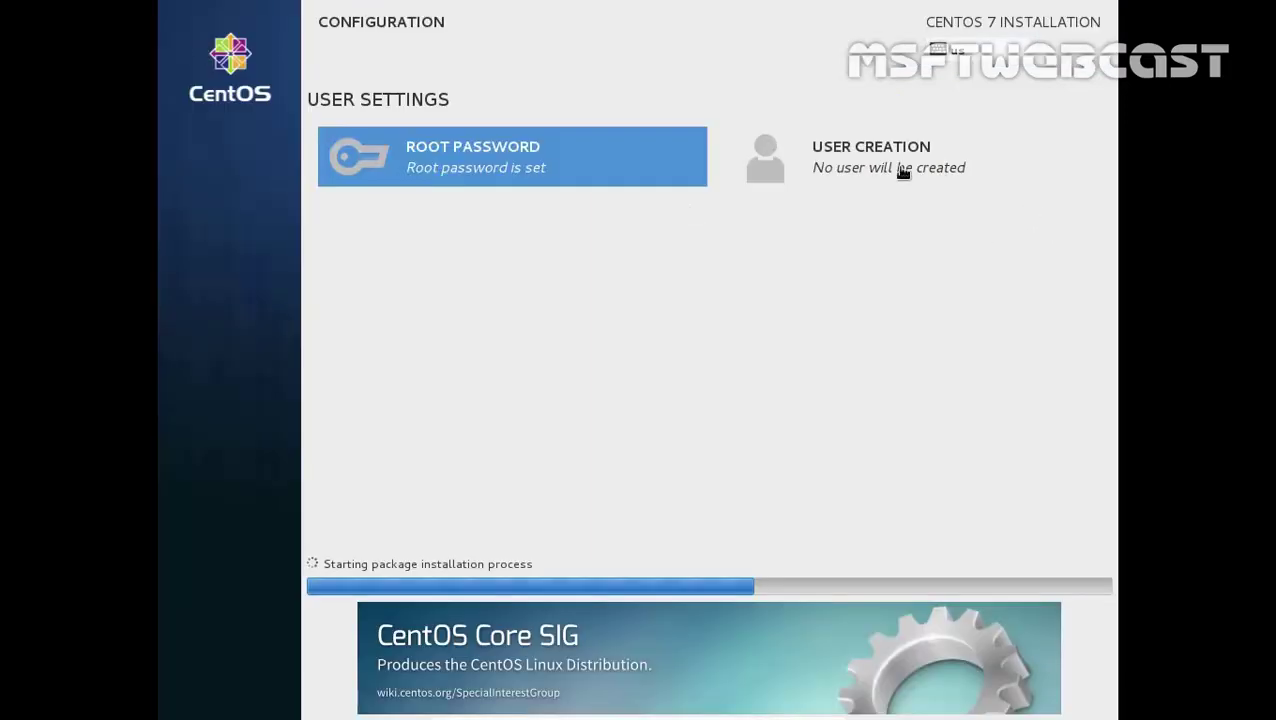
Enter full name user1 in User Creation, then type and confirm the user's password
{"action": "left_click", "coordinate": [823, 168]}
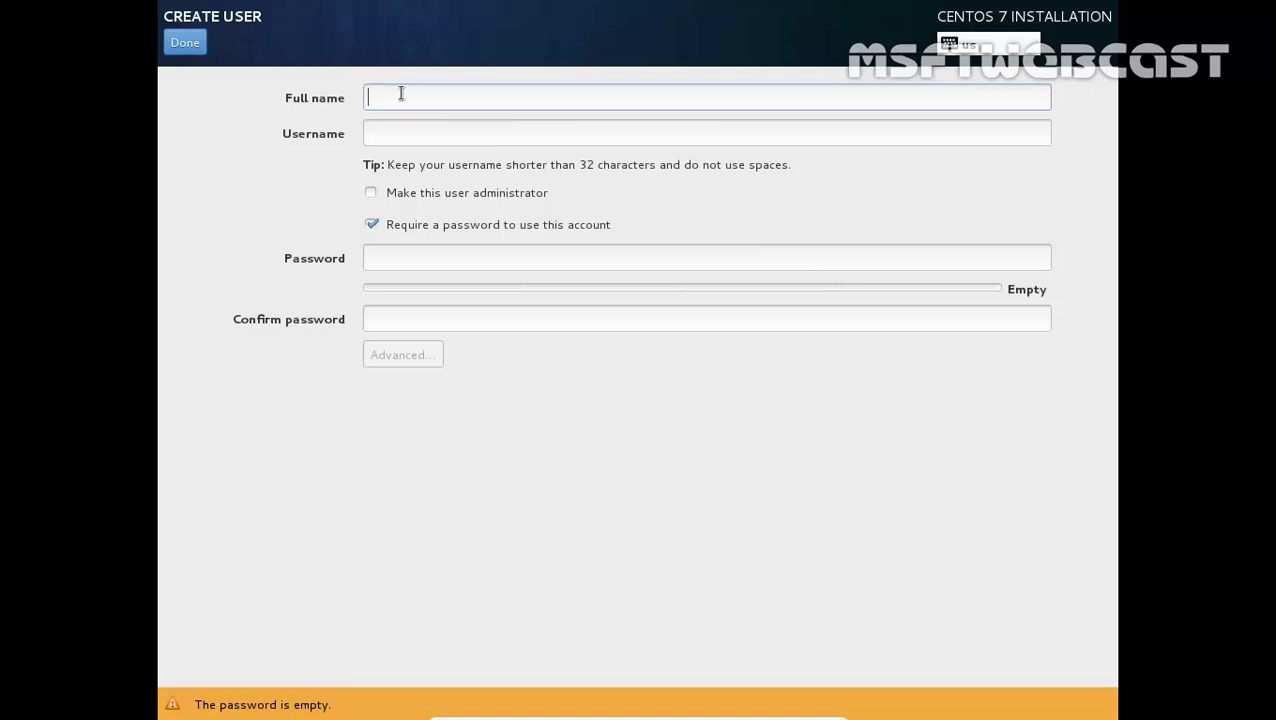
{"action": "type", "text": "user1"}
{"action": "key", "text": "Tab"}
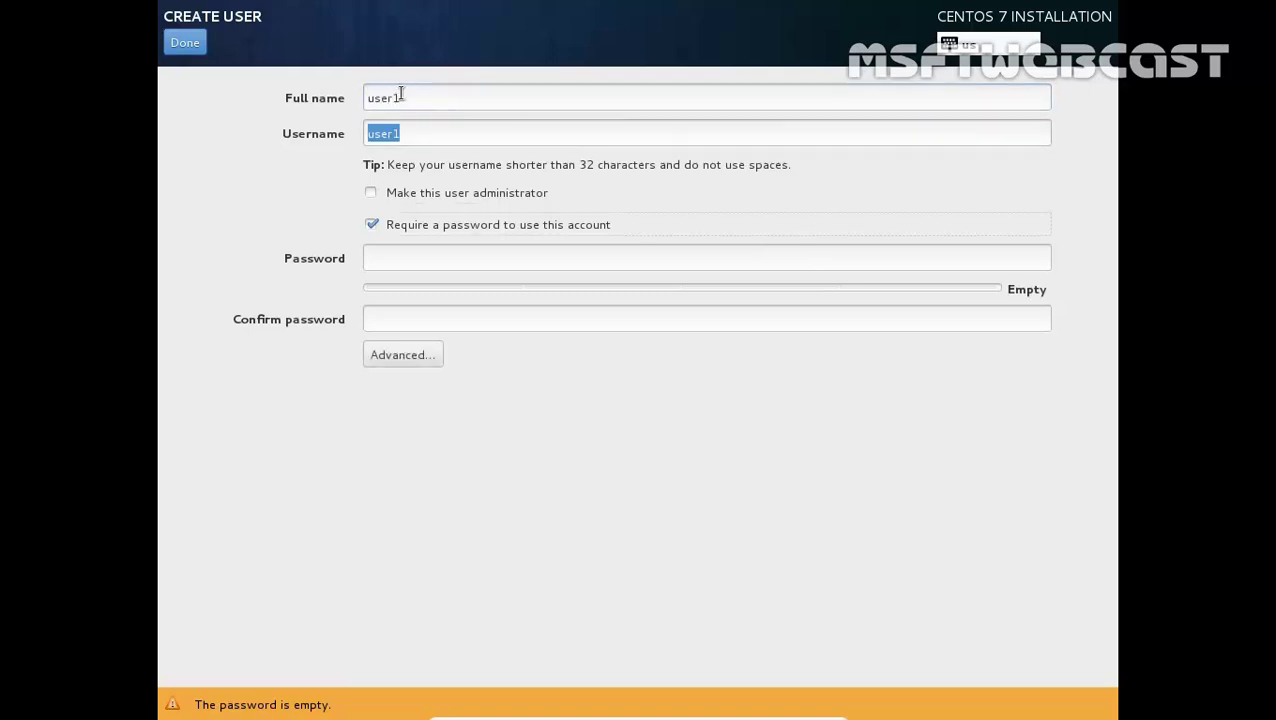
{"action": "key", "text": "Tab"}
{"action": "type", "text": "12"}
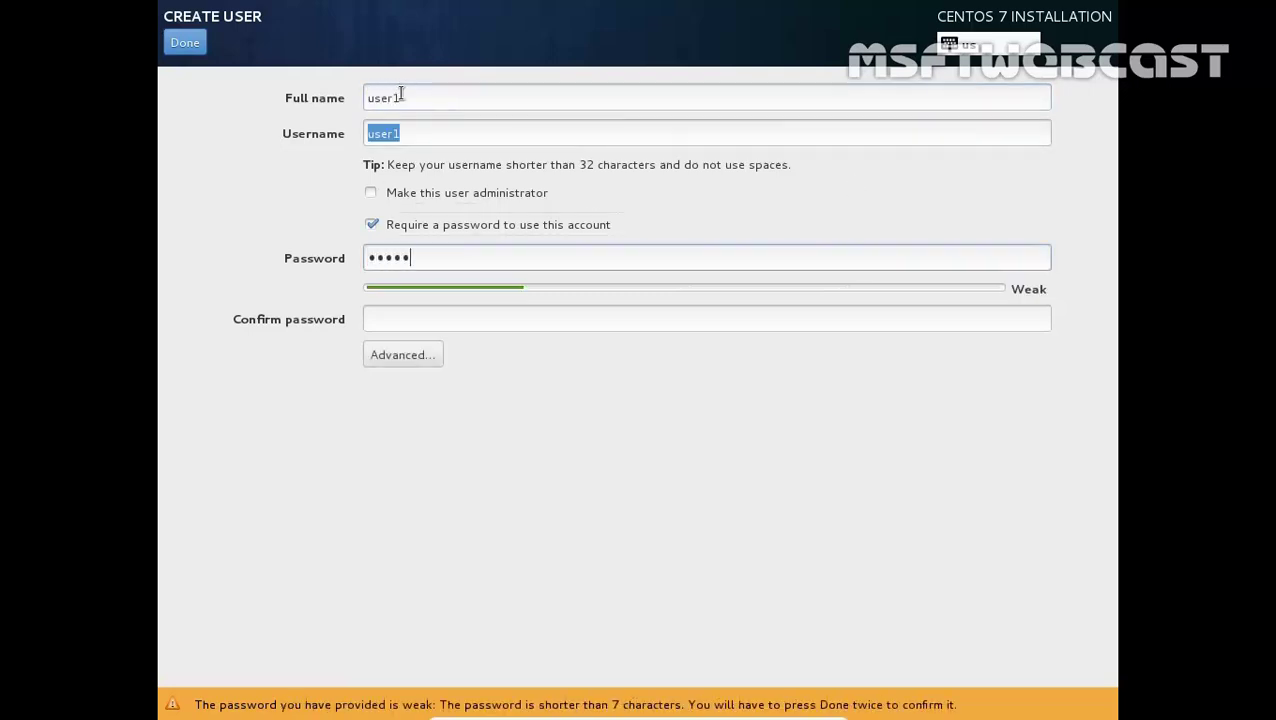
{"action": "type", "text": "***"}
{"action": "key", "text": "Tab"}
{"action": "type", "text": "*********"}
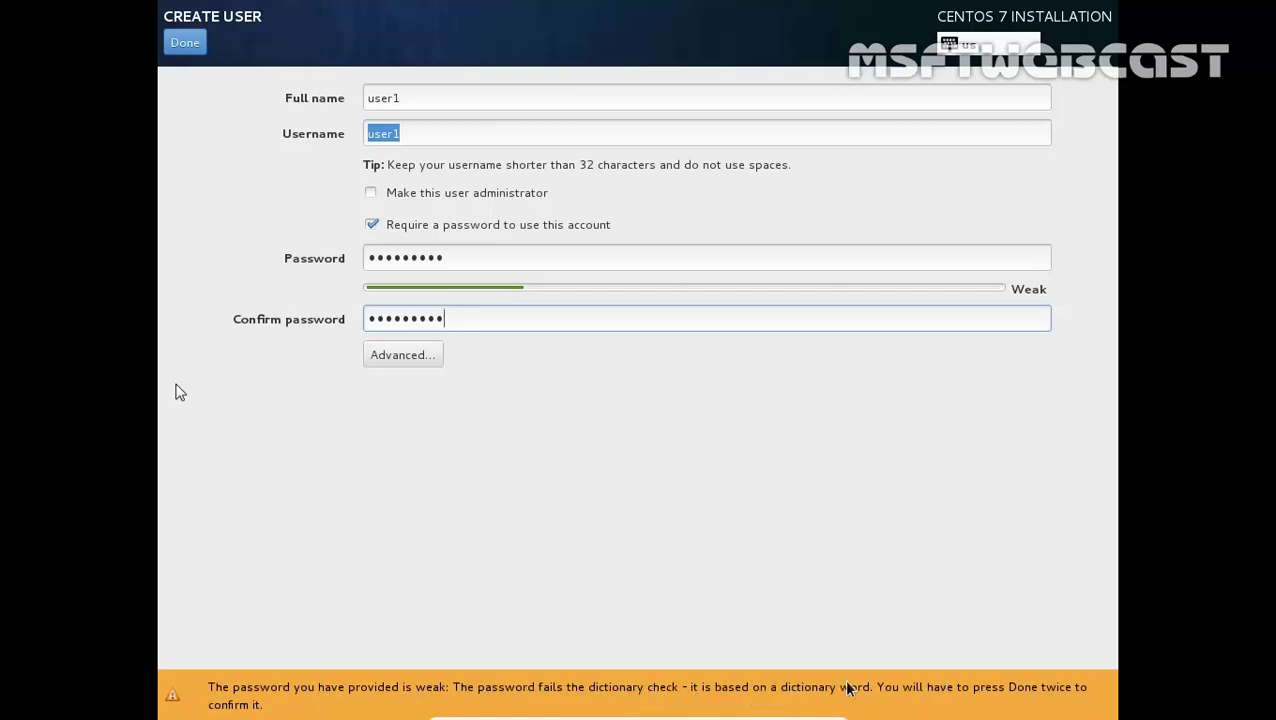
Cancel the Advanced user options and confirm the account despite the weak password
{"action": "left_click", "coordinate": [404, 356]}
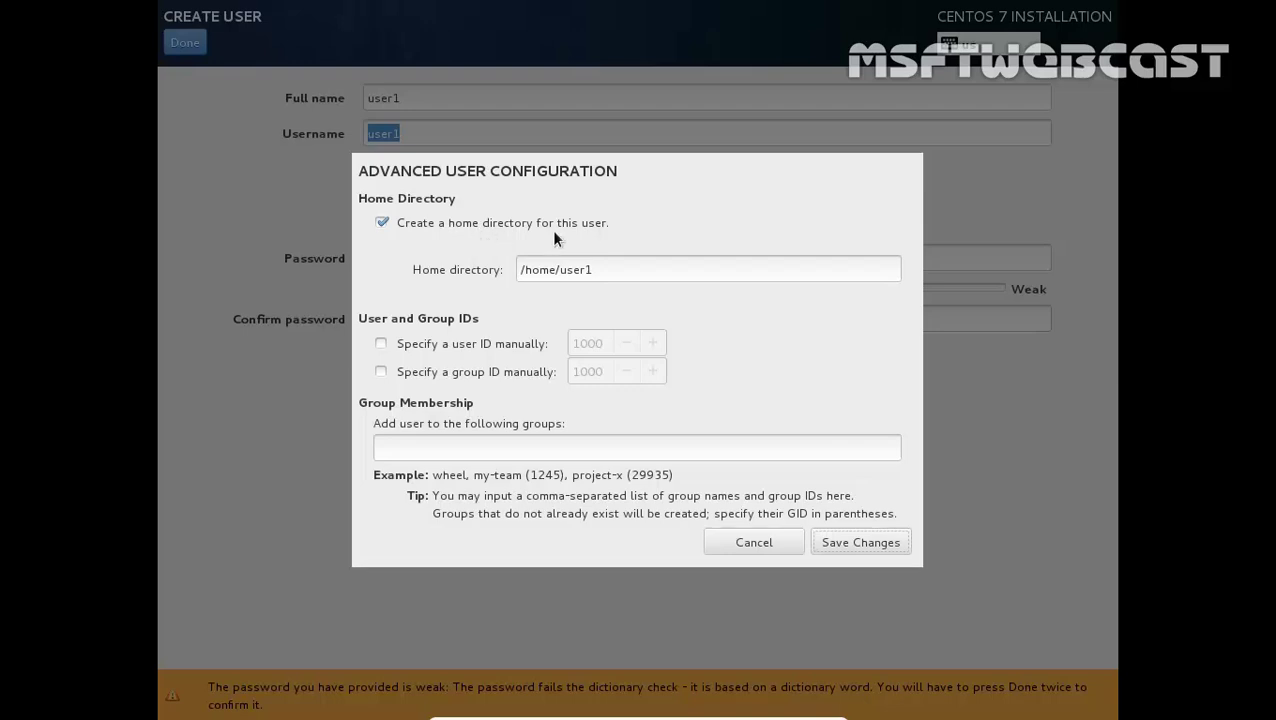
{"action": "left_click", "coordinate": [422, 450]}
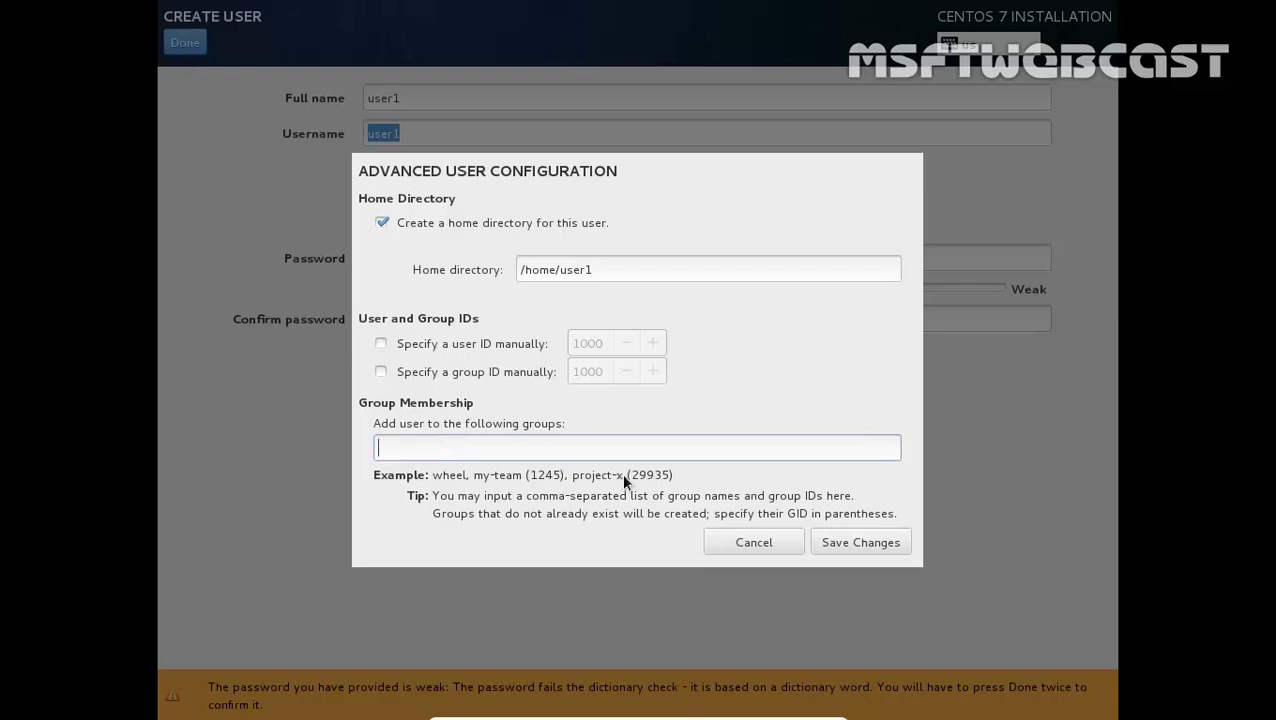
{"action": "left_click", "coordinate": [757, 543]}
{"action": "left_click", "coordinate": [185, 43]}
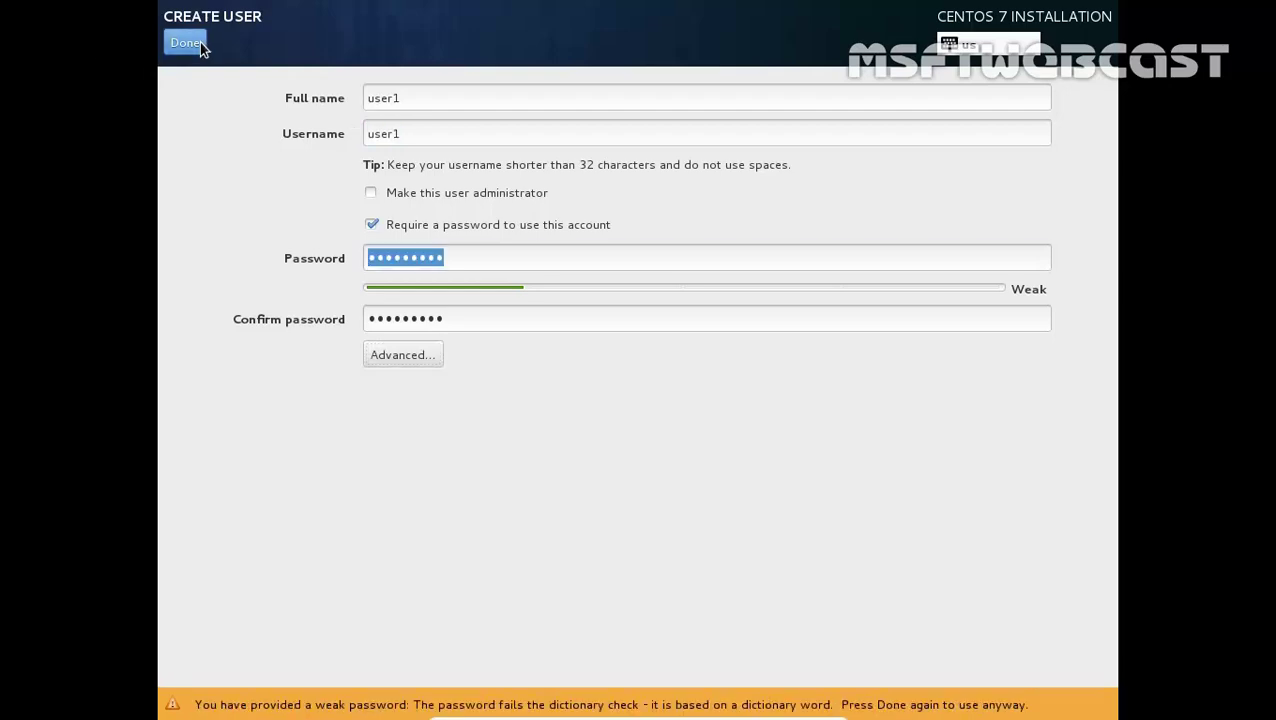
{"action": "left_click", "coordinate": [185, 43]}
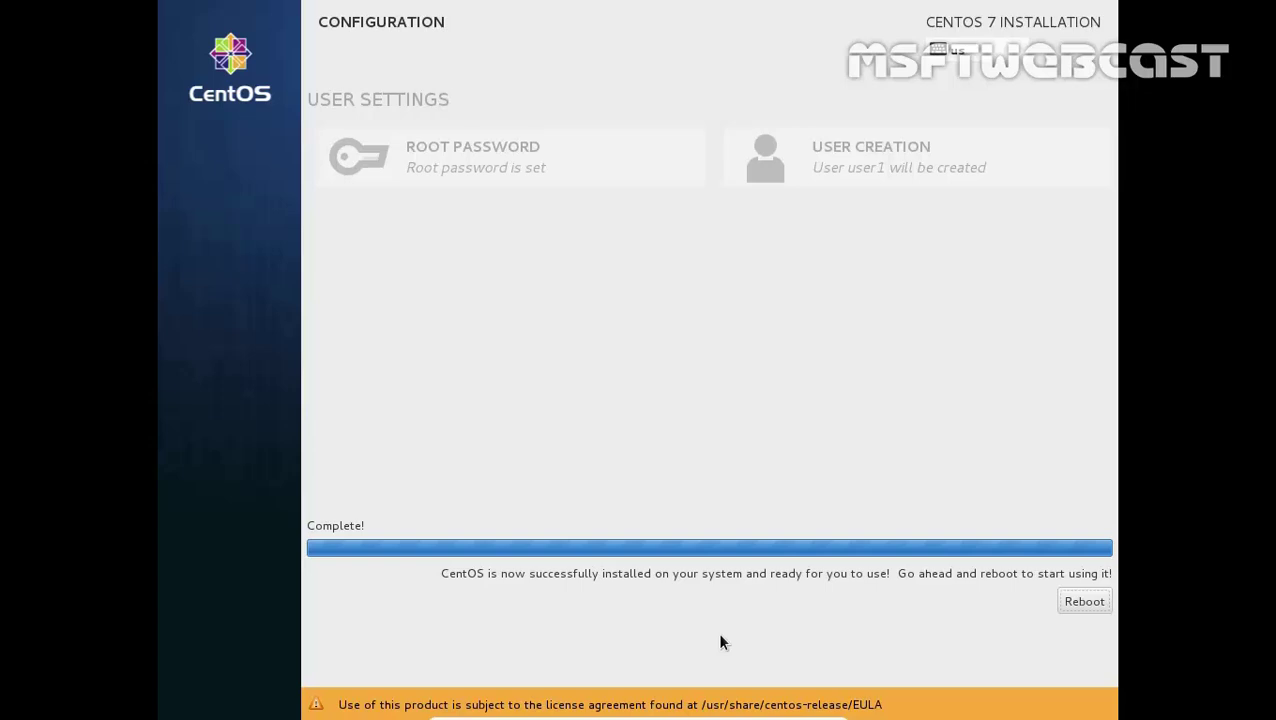
Reboot, then sign in as the new user with the account password at the GDM screen
{"action": "key", "text": "Return"}
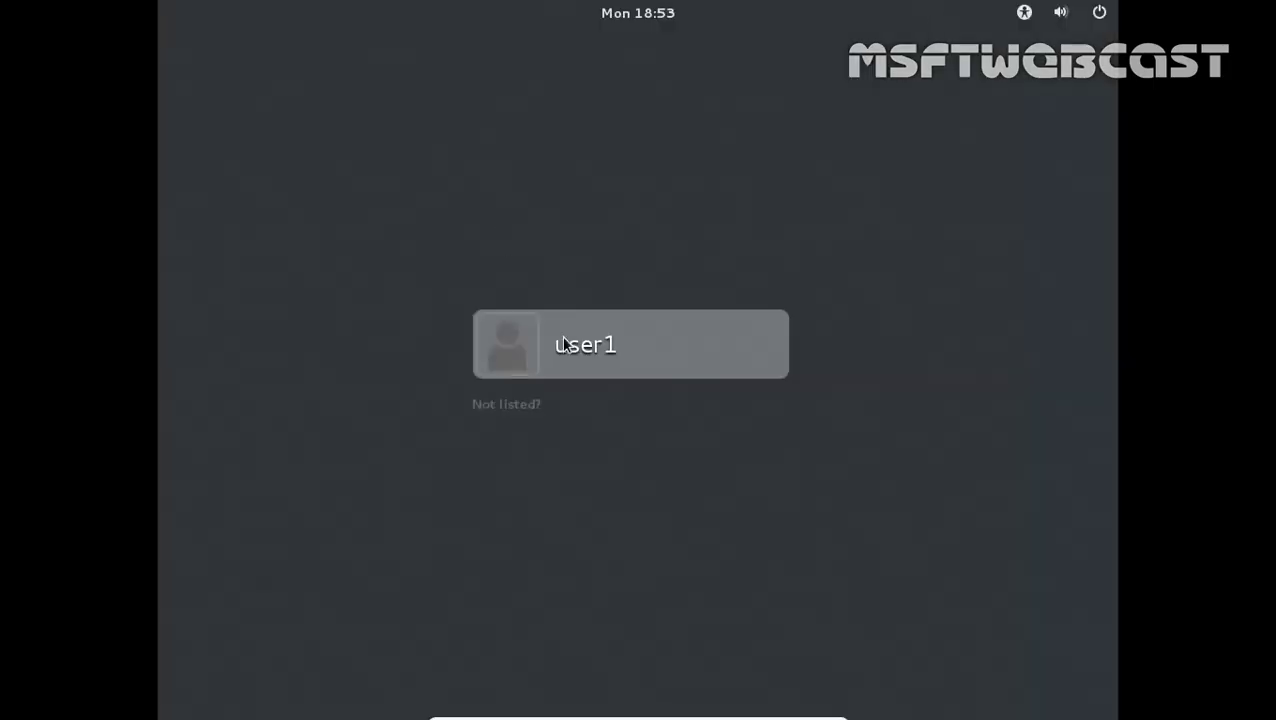
{"action": "left_click", "coordinate": [563, 344]}
{"action": "type", "text": "password"}
{"action": "key", "text": "Return"}
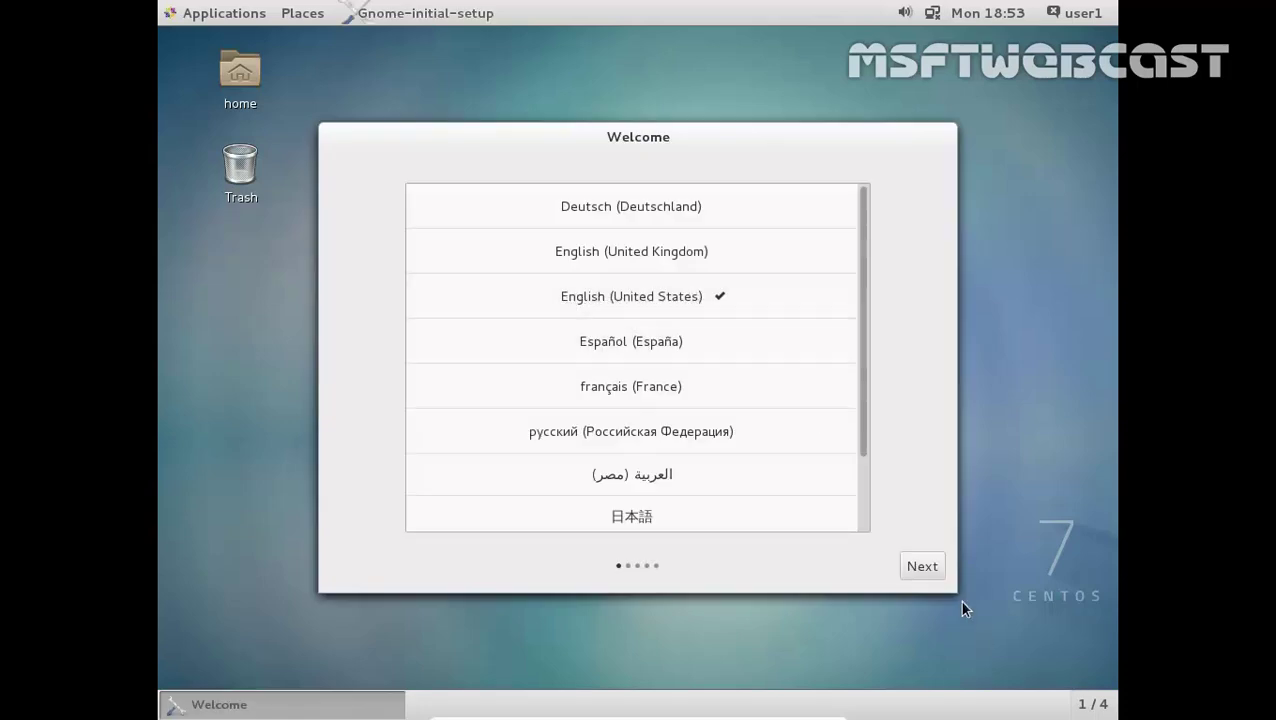
Accept English (United States) language and English (US) input source, then start using CentOS Linux
{"action": "left_click", "coordinate": [930, 568]}
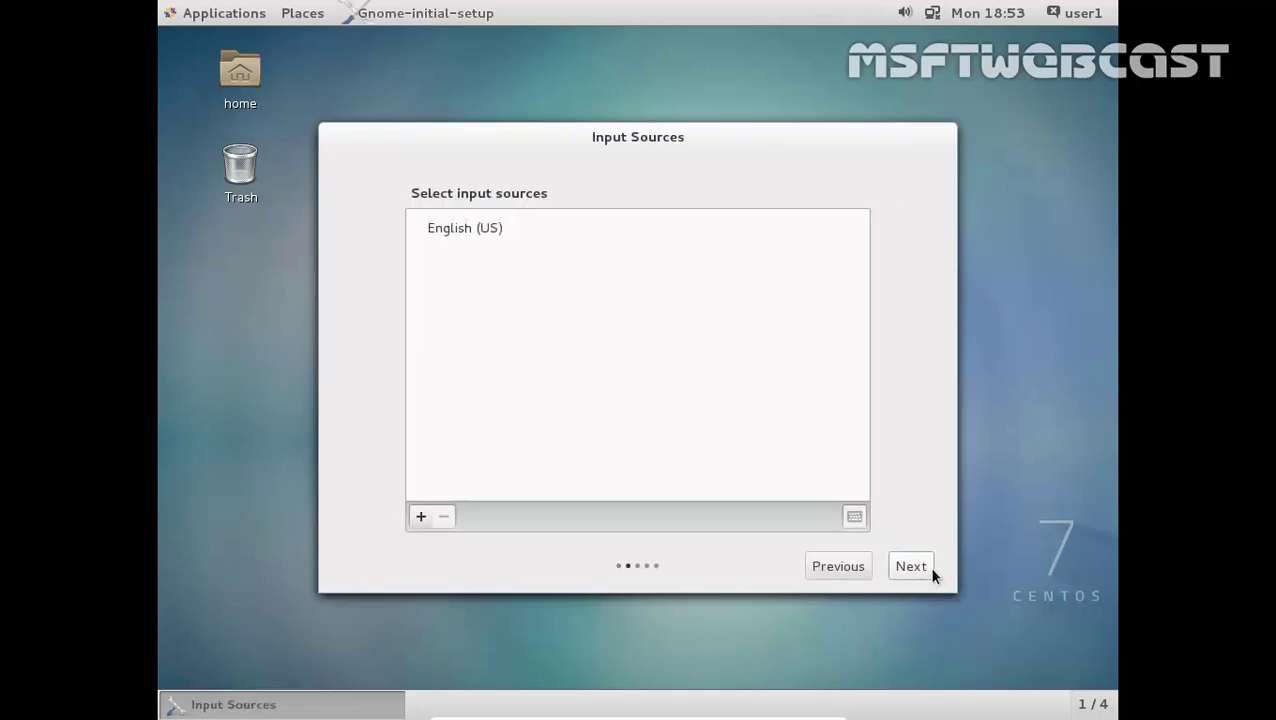
{"action": "left_click", "coordinate": [924, 565]}
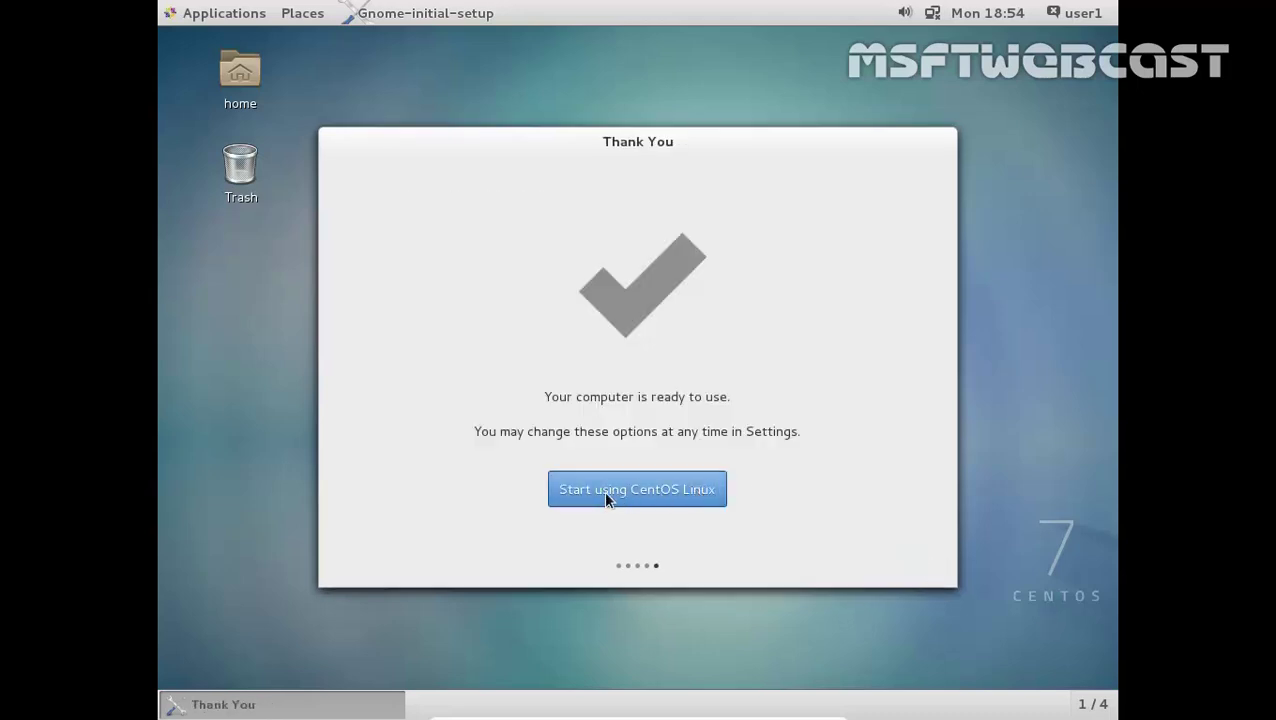
{"action": "left_click", "coordinate": [606, 493]}
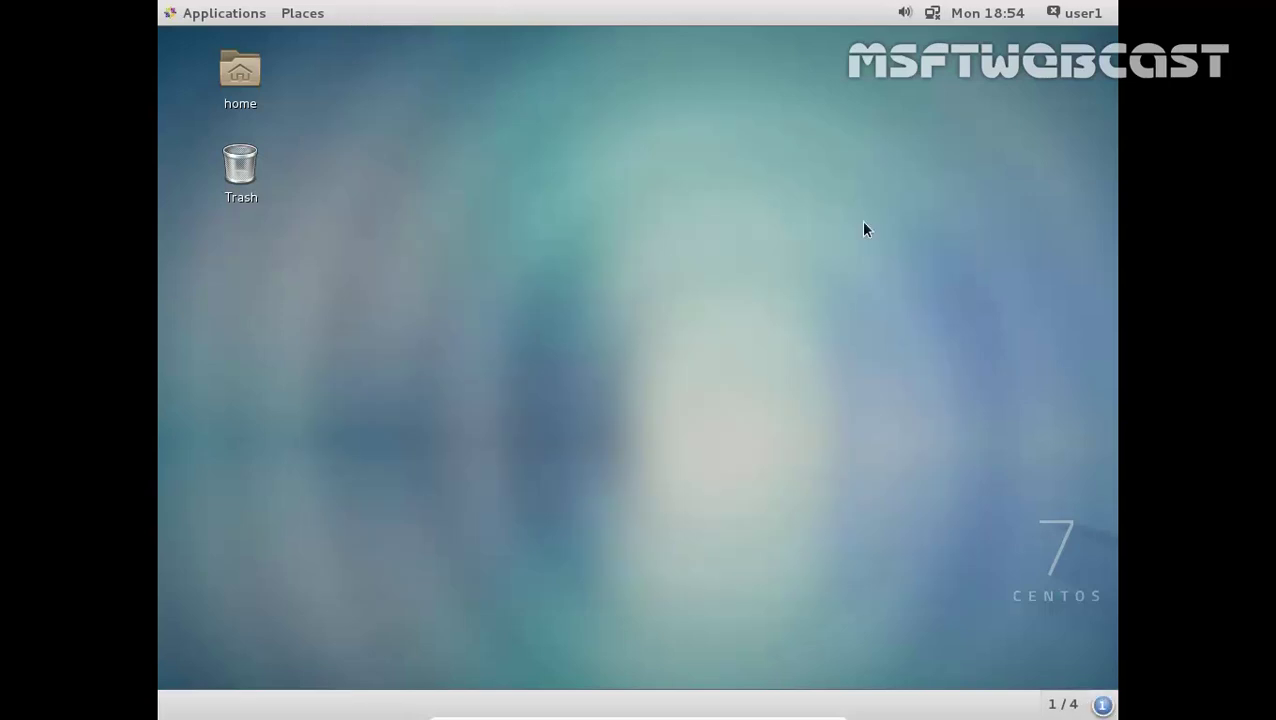